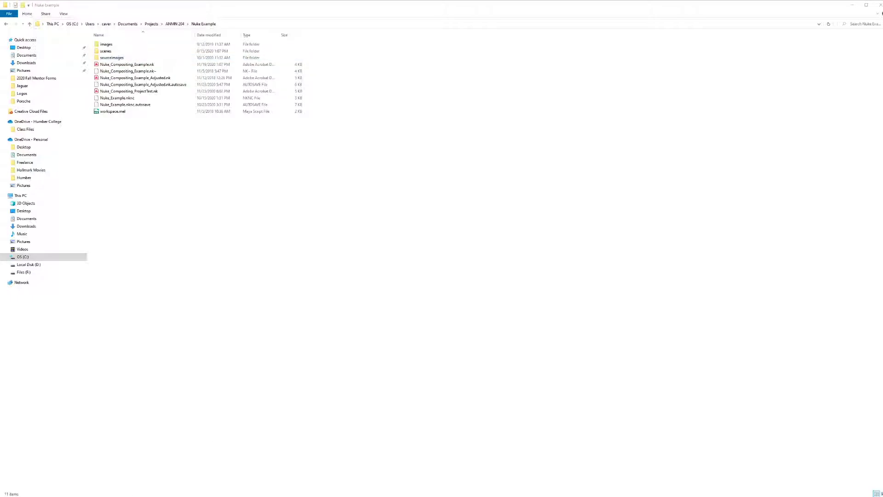
Step: Minimize File Explorer and launch NukeX from the desktop
click(852, 4)
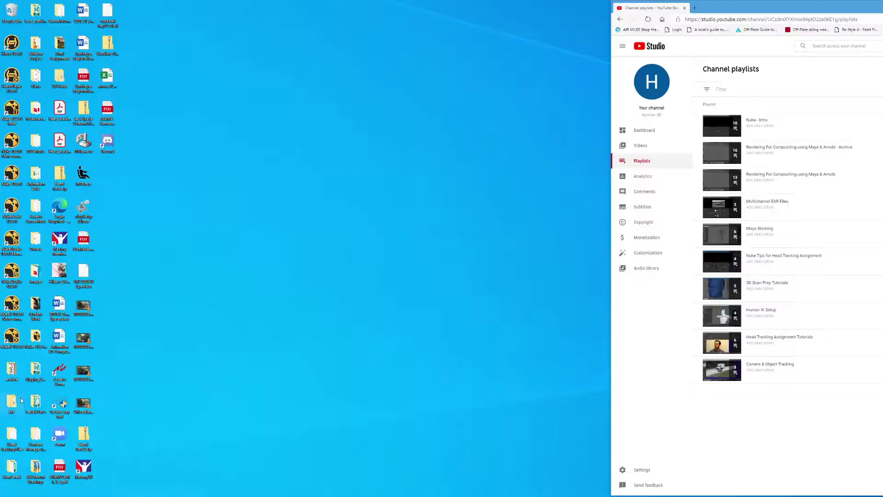
double_click(9, 339)
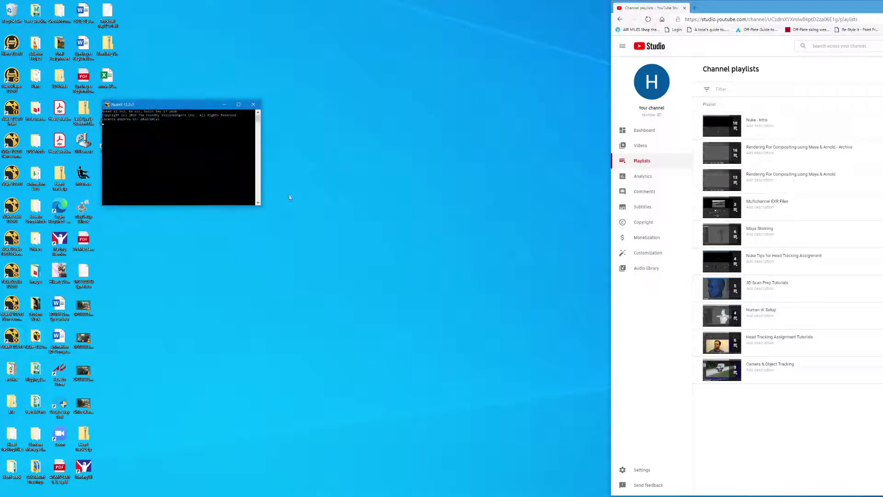
mouse_move(289, 496)
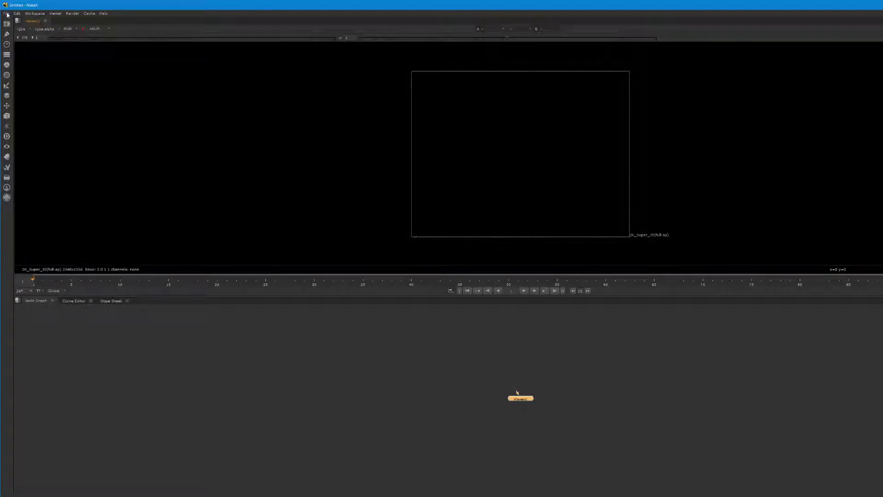
Step: Open the Nuke_Compositing_ProjectTest.nk script through File > Open Comp
click(6, 14)
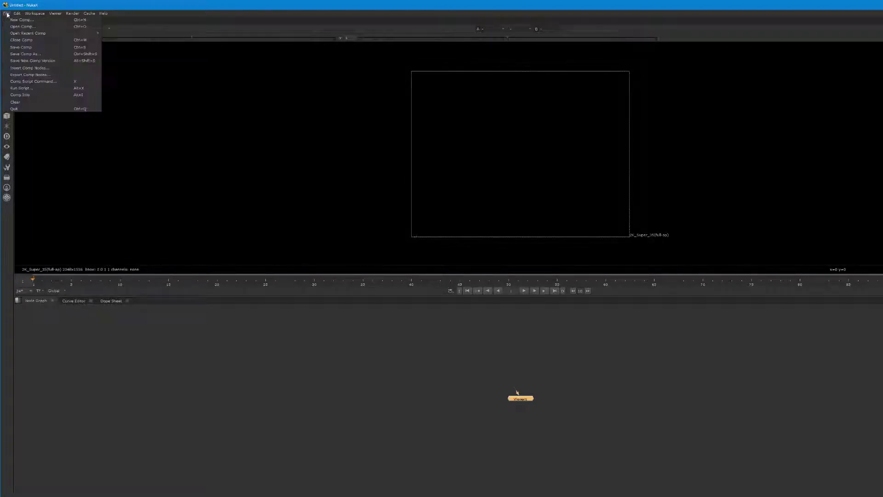
click(18, 26)
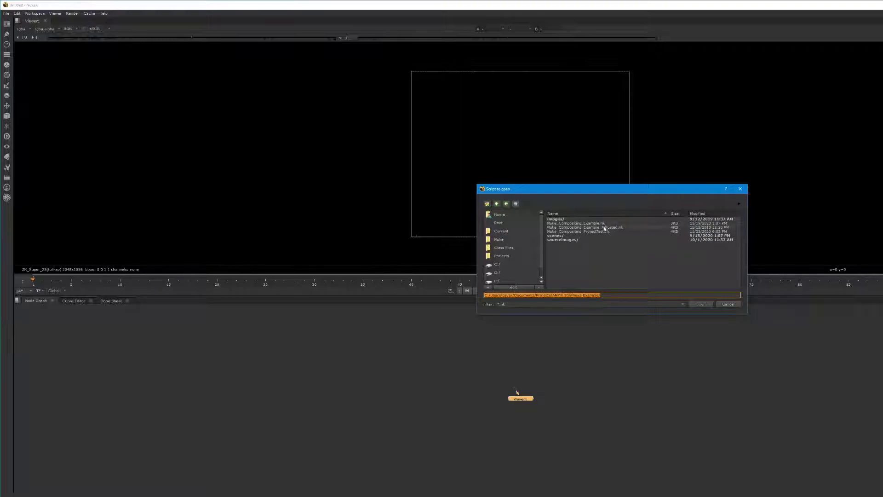
click(592, 232)
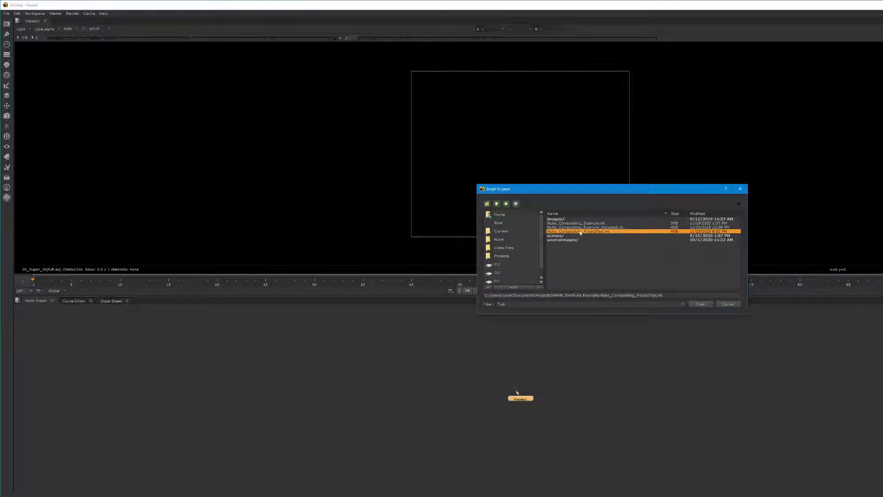
click(700, 304)
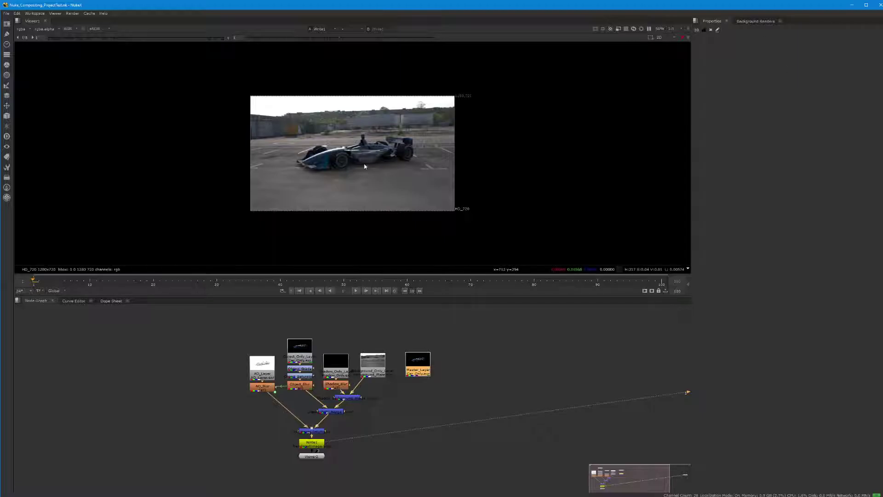
Step: Quit NukeX after confirming the viewer shows the race car footage
click(879, 5)
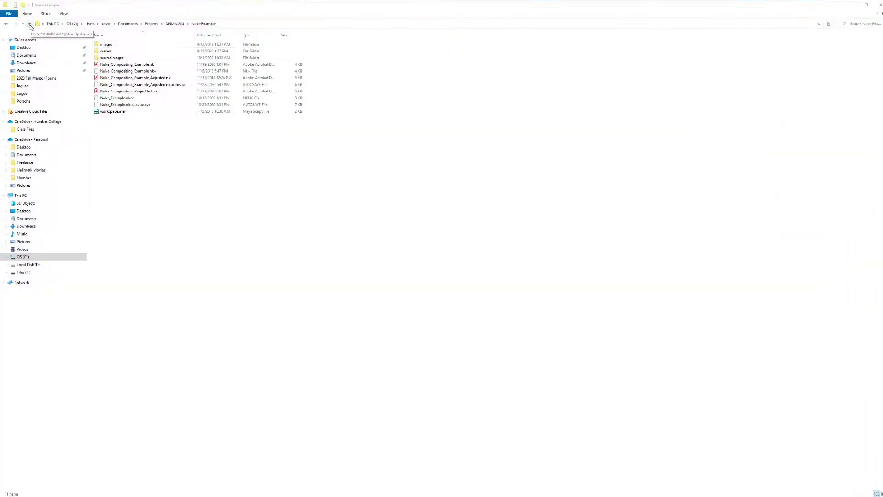
Step: In ANMN 204, replace 'Example' with 'Project Test' in the Nuke Example folder name
click(29, 24)
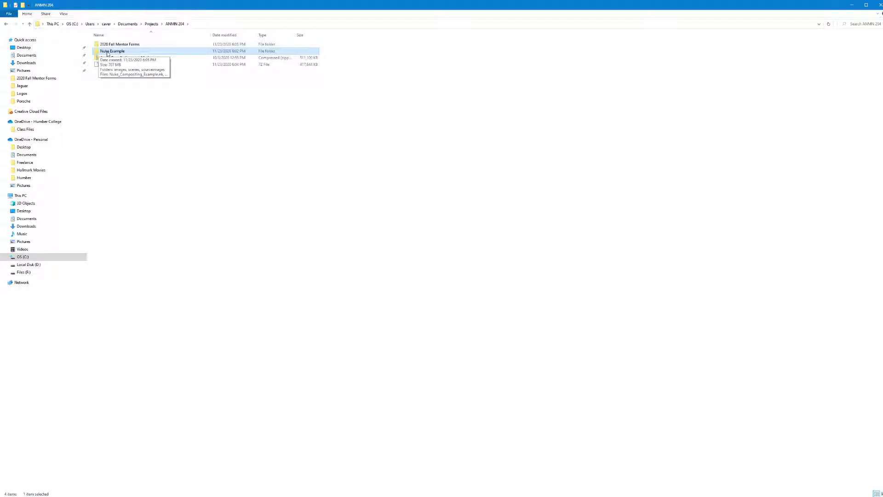
click(120, 51)
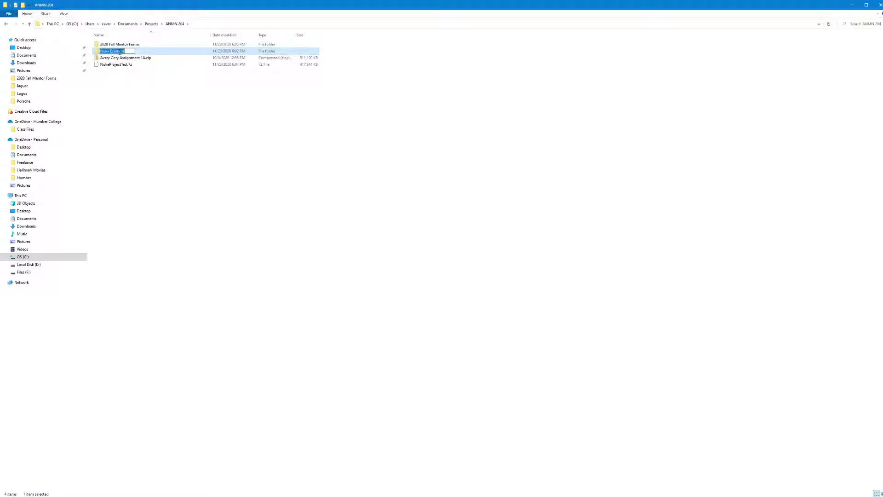
click(130, 51)
drag(110, 51, 132, 54)
key(BackSpace)
text(Project Test)
key(Return)
Step: Relaunch NukeX and open Nuke_Compositing_ProjectTest.nk from Projects/ANMN 204/Nuke Project Test
click(852, 4)
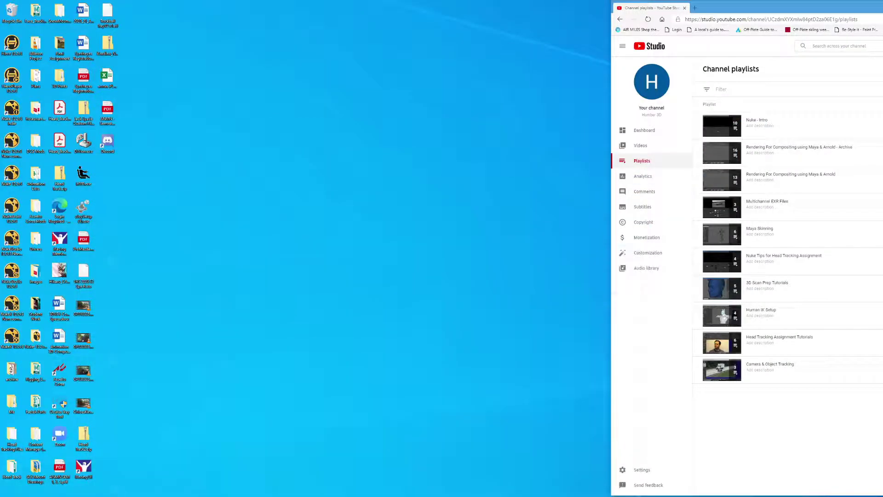
double_click(16, 339)
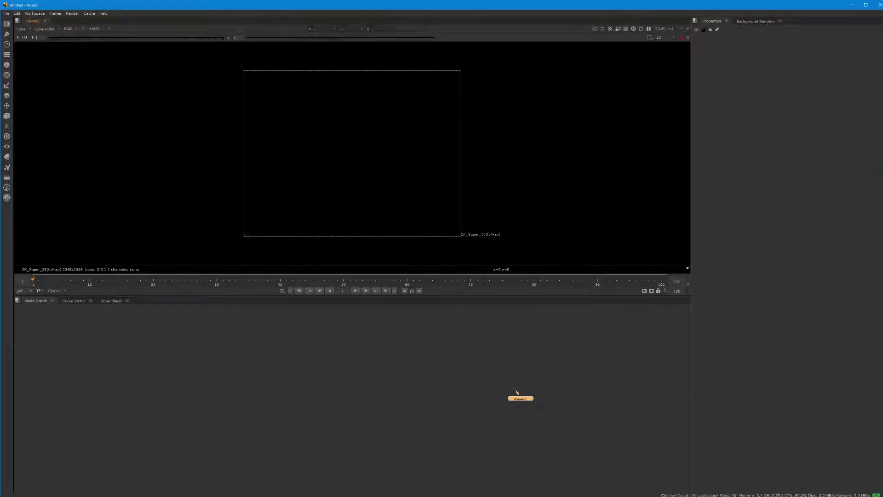
click(6, 13)
click(18, 23)
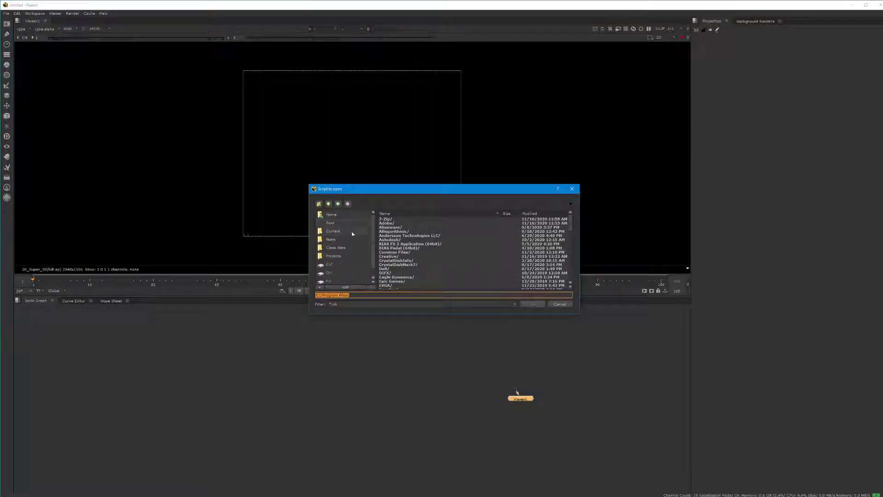
click(340, 256)
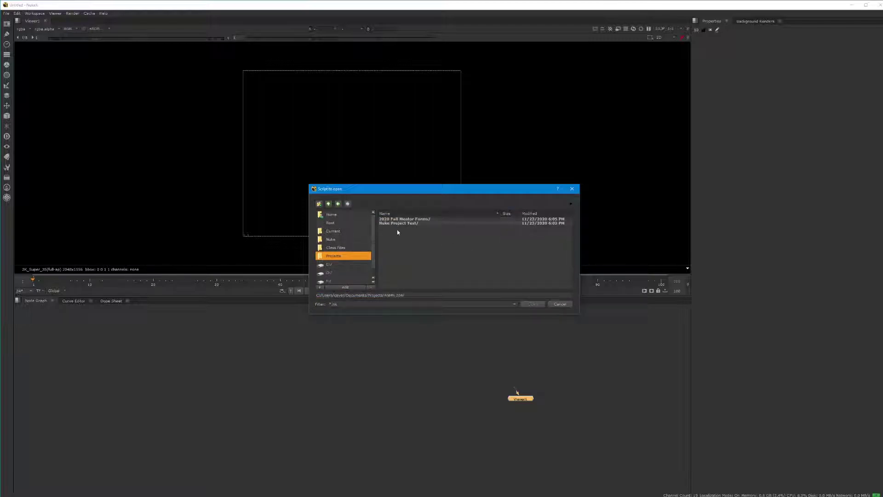
double_click(404, 224)
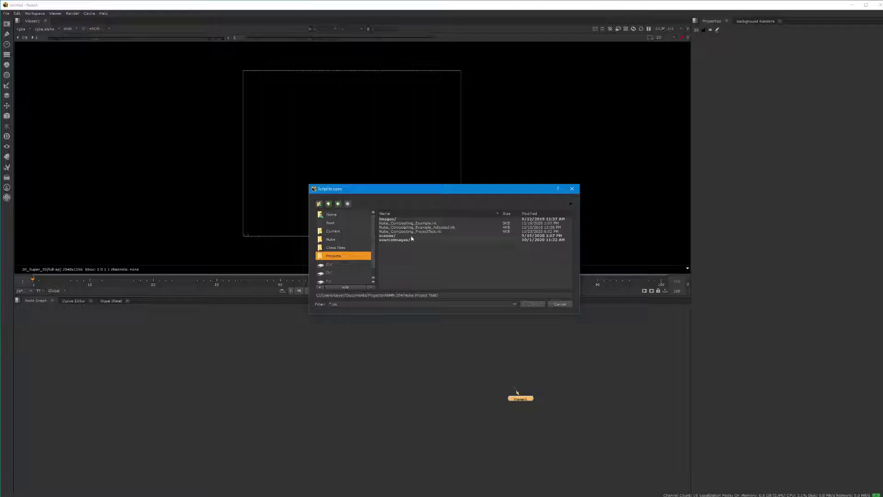
click(424, 231)
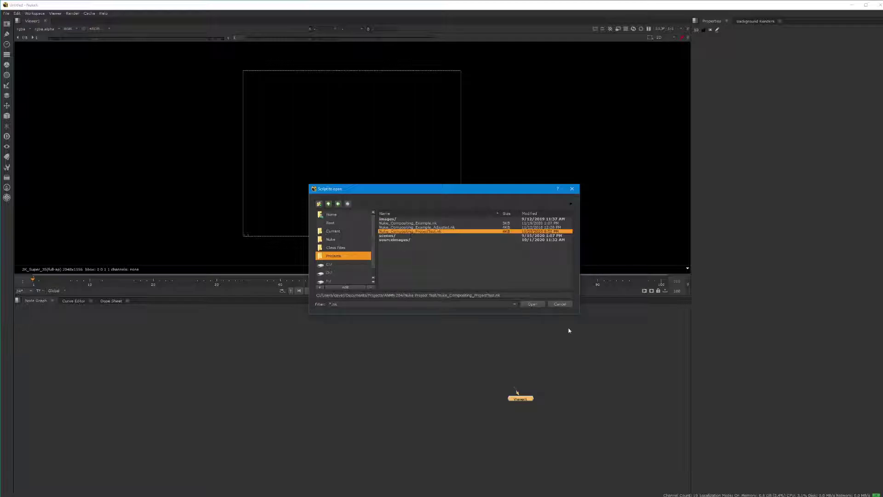
click(534, 304)
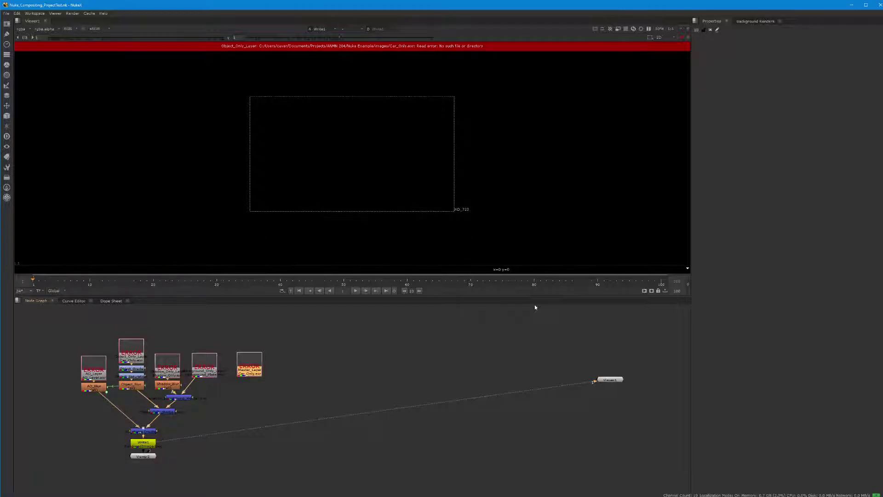
Step: Center the node graph, open Project Settings and highlight the project directory value
middle_drag(182, 390, 400, 404)
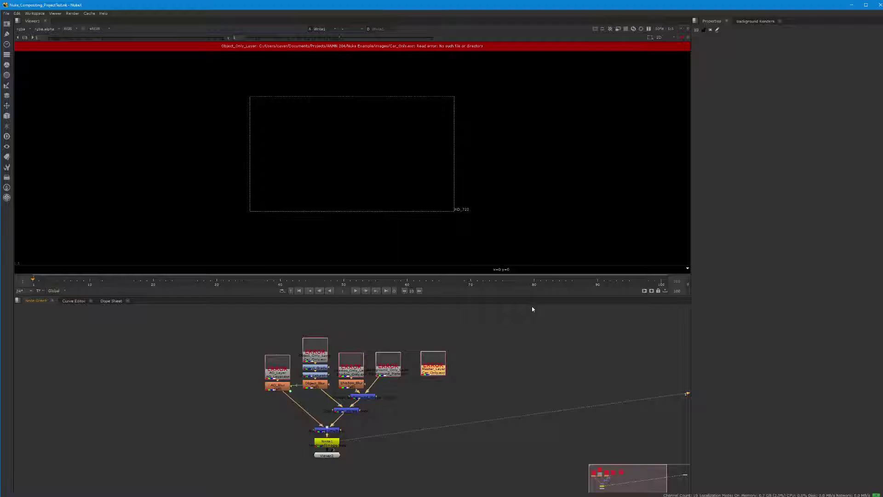
click(20, 14)
click(31, 183)
drag(810, 66, 730, 66)
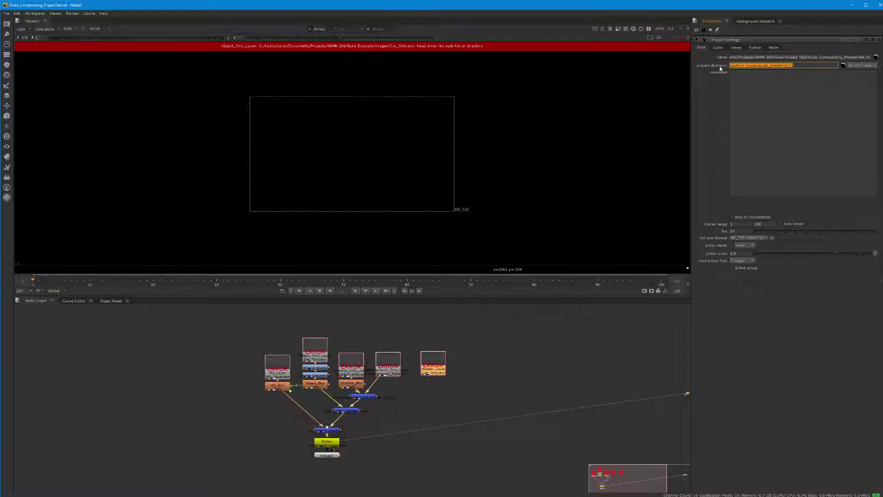
Step: Clear the project directory and set it to the script directory, [python {nuke.script_directory()}]
key(BackSpace)
click(855, 66)
drag(811, 65, 685, 71)
click(798, 62)
drag(799, 66, 690, 59)
Step: Select each Read node from AO_Layer to Master_Layer, then close the Project Settings panel
click(279, 373)
click(311, 351)
click(350, 368)
click(388, 367)
click(431, 366)
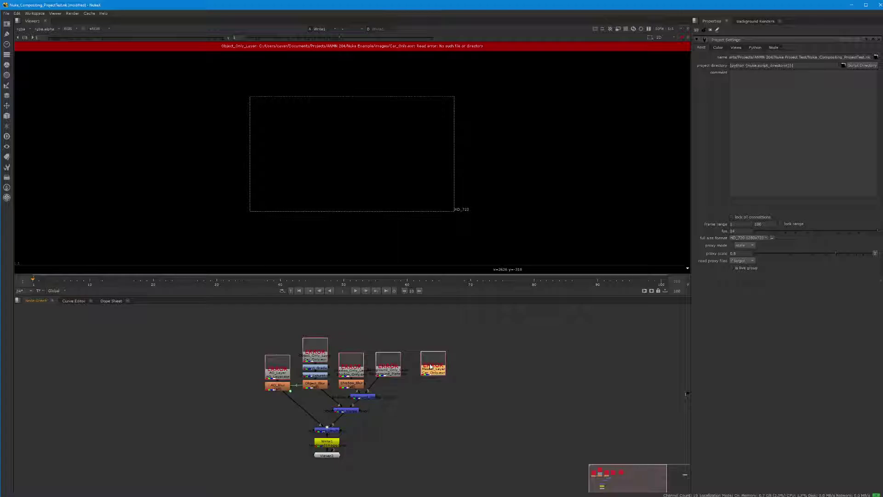
click(710, 31)
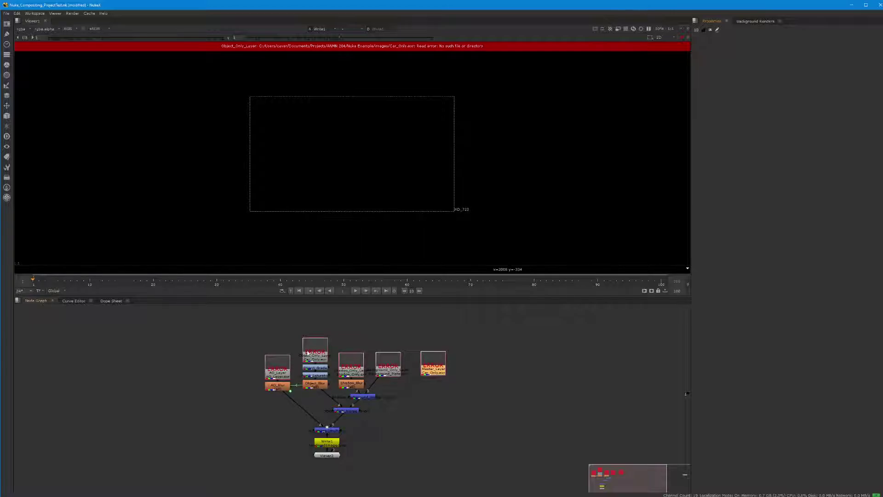
Step: Open AO_Layer's properties and highlight the Nuke Example folder within its absolute file path
double_click(276, 367)
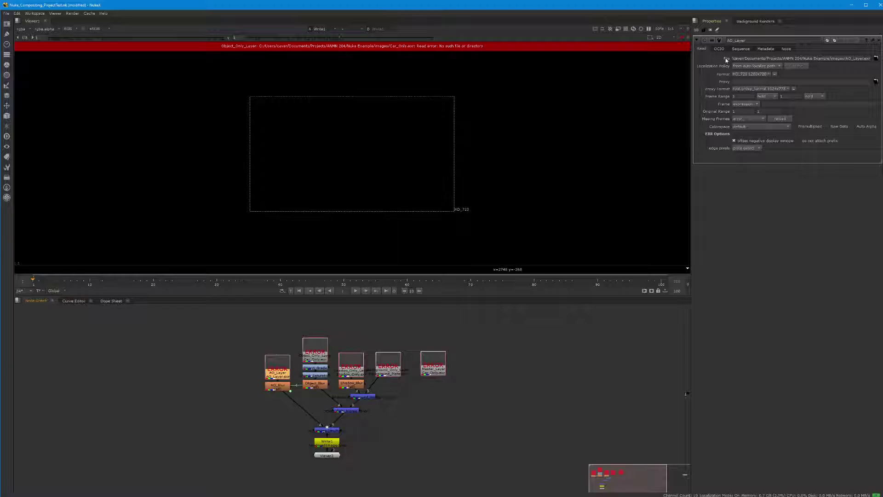
drag(750, 58, 722, 59)
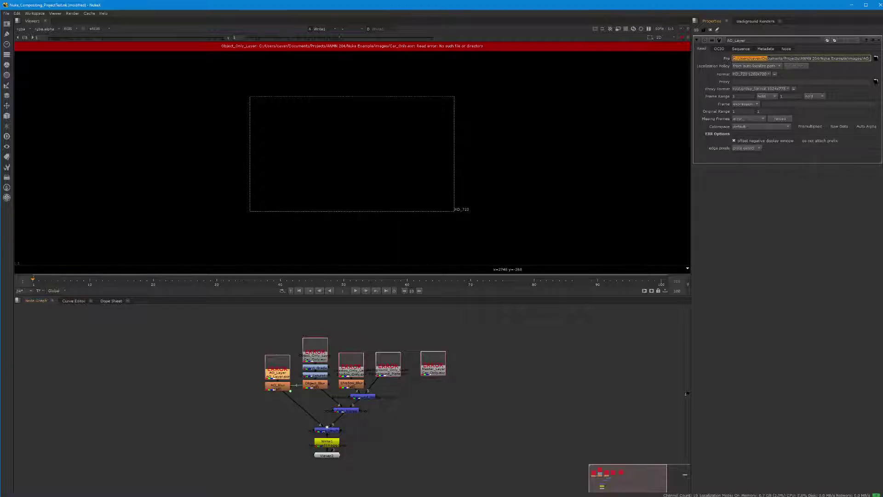
click(731, 60)
drag(733, 59, 812, 58)
click(754, 60)
drag(732, 58, 844, 66)
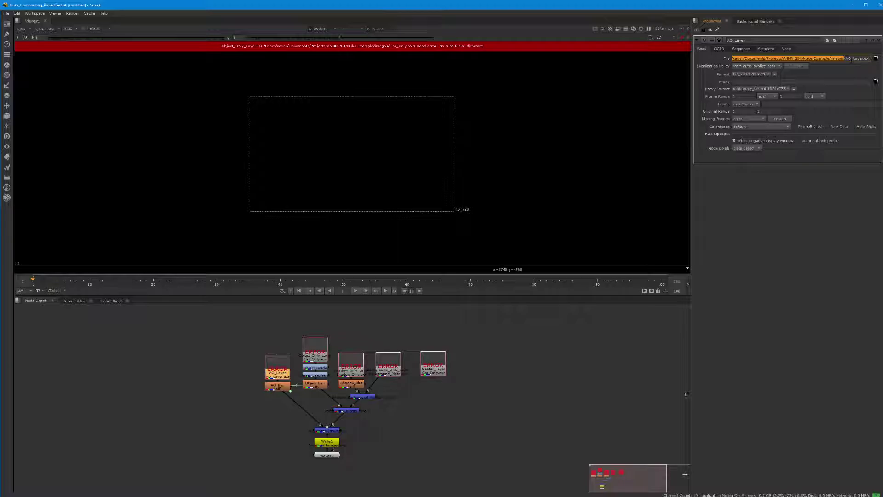
drag(741, 58, 738, 59)
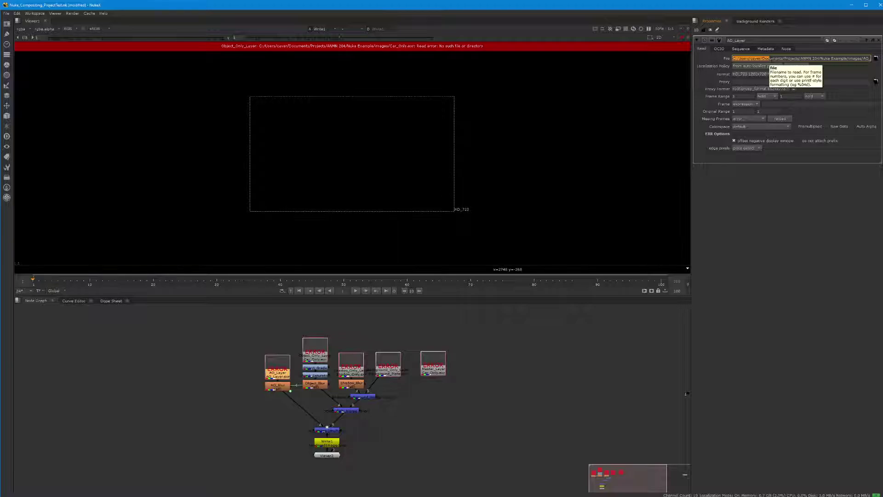
drag(821, 59, 845, 58)
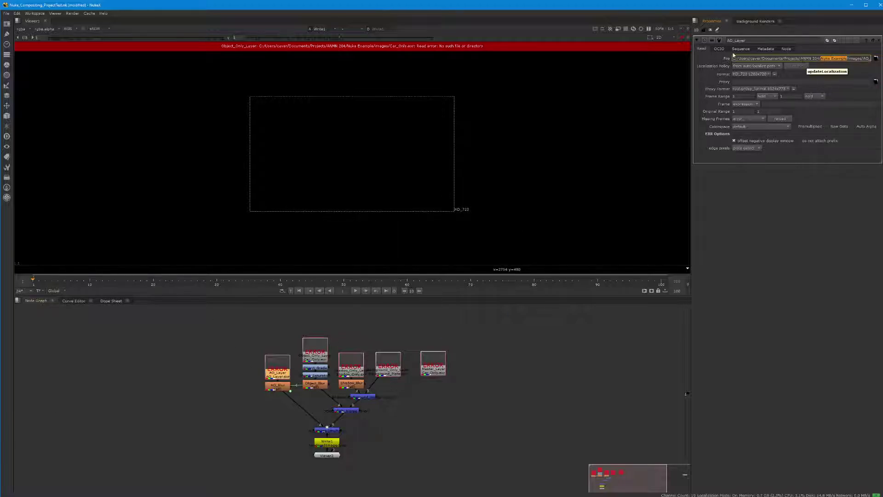
drag(732, 59, 786, 59)
Step: Select parts of AO_Layer's file path around Nuke Example, undoing an accidental paste
drag(818, 58, 833, 59)
drag(733, 58, 844, 58)
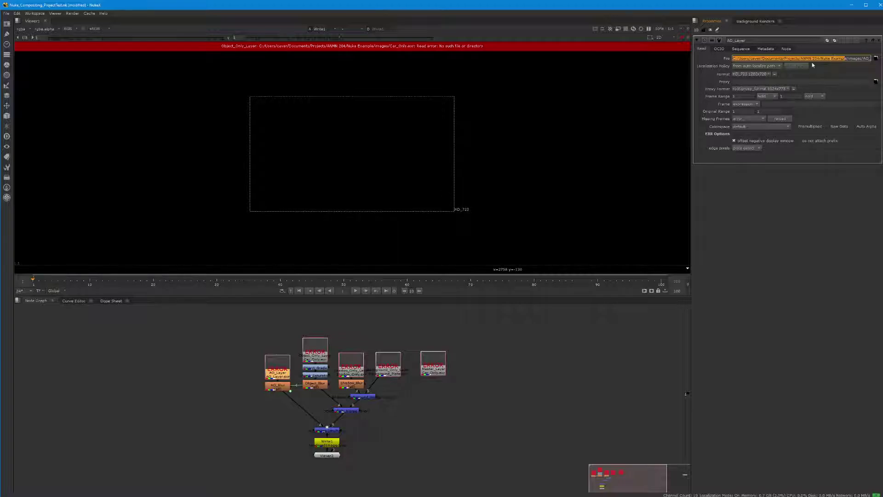
click(845, 58)
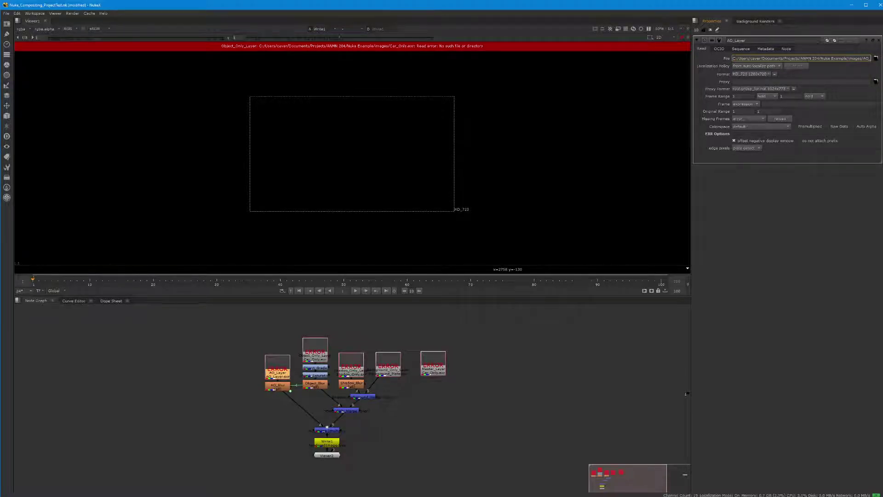
drag(731, 58, 870, 58)
click(754, 59)
drag(746, 59, 715, 58)
click(502, 349)
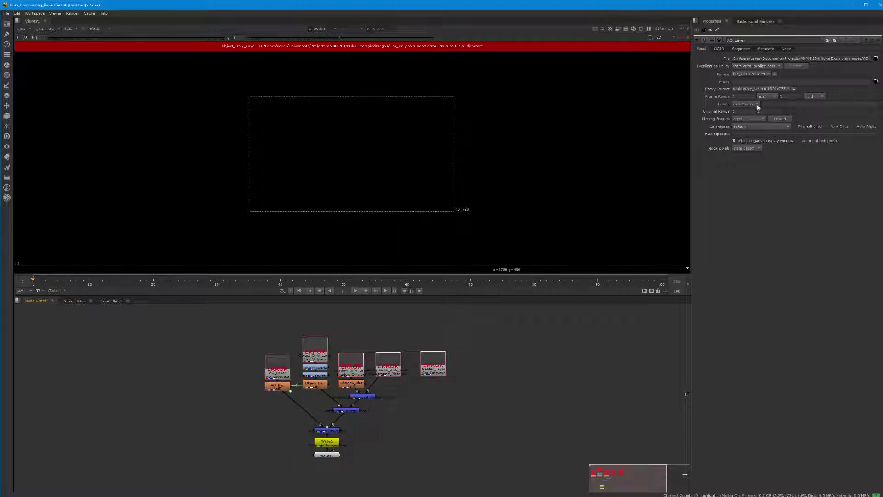
drag(847, 58, 822, 59)
key(ctrl+c)
click(830, 61)
key(ctrl+v)
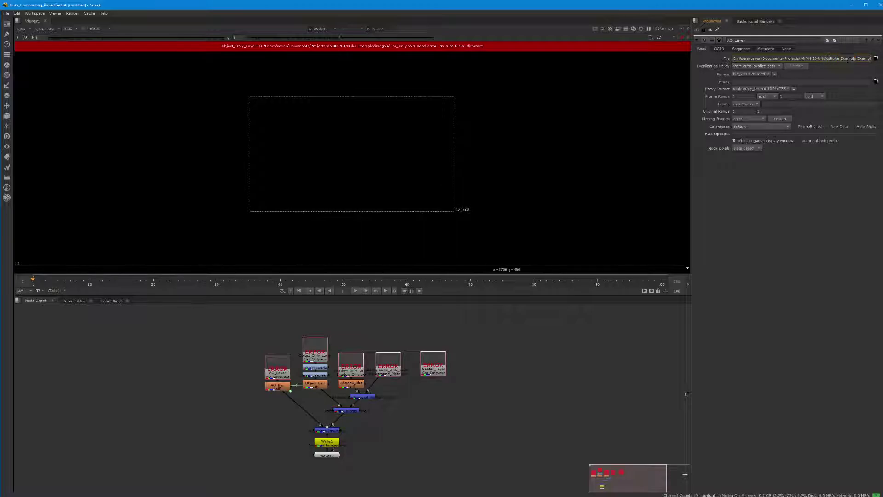
key(ctrl+z)
Step: Delete the absolute prefix through Nuke Example, leaving the path images/AO_Layer.exr
drag(847, 59, 732, 59)
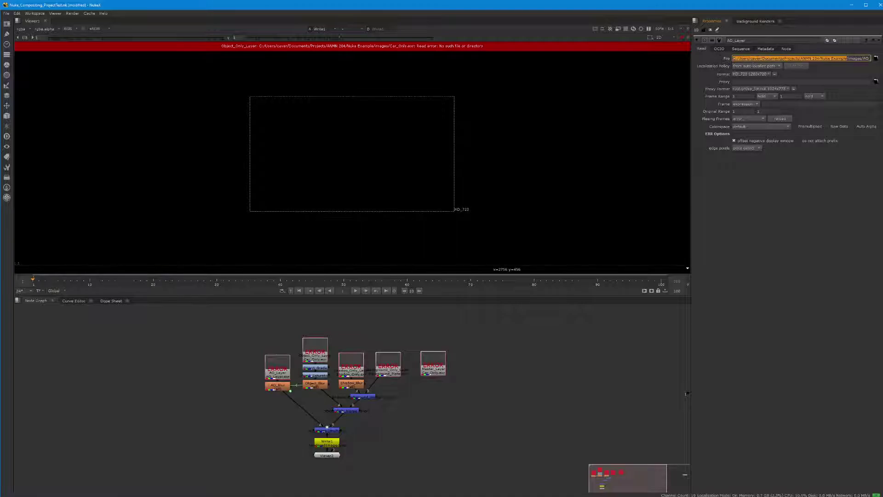
click(820, 59)
drag(820, 58, 732, 58)
drag(846, 58, 732, 58)
key(BackSpace)
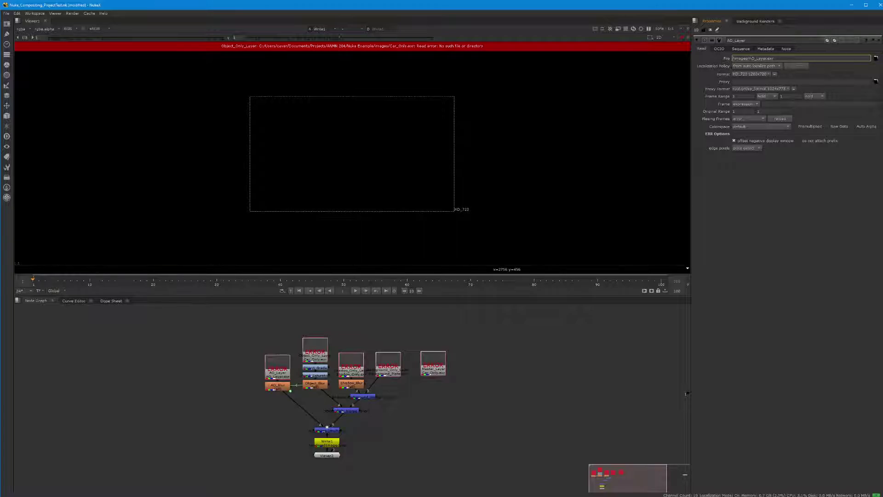
double_click(739, 58)
click(785, 58)
drag(733, 58, 774, 60)
Step: Prefix the AO_Layer file path with ./ to read ./images/AO_Layer.exr and commit it
key(Home)
text(/)
text(/)
key(Return)
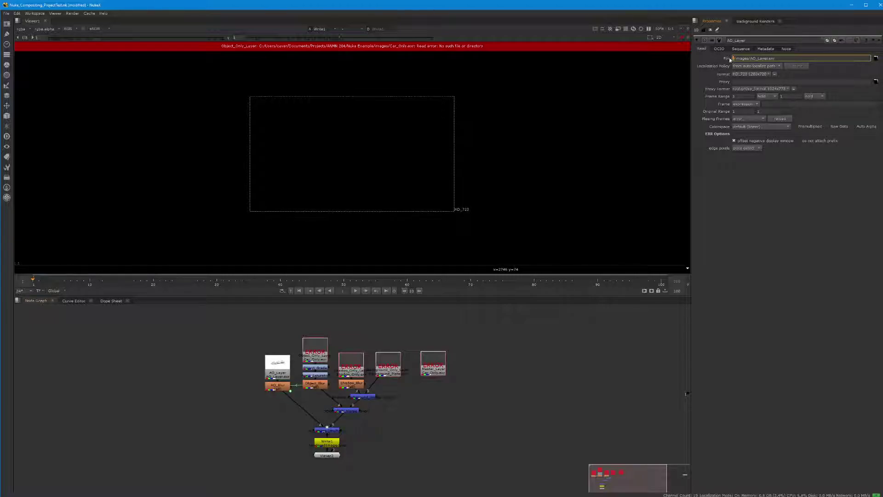
click(613, 357)
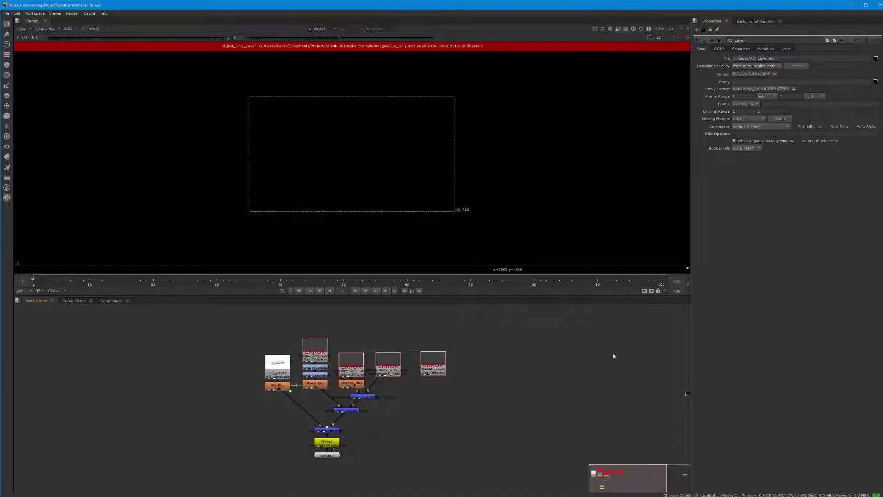
Step: Reopen Project Settings with S, review the [python {nuke.script_directory()}] directory, then minimize Nuke
key(s)
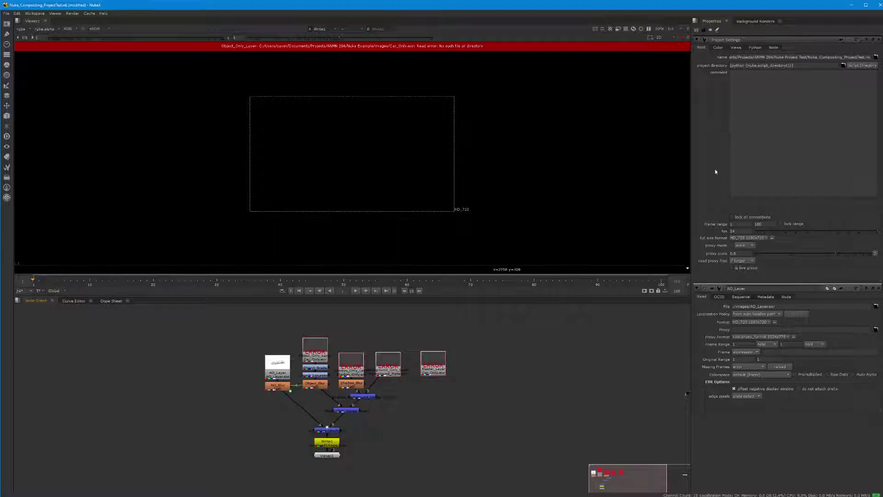
drag(793, 66, 730, 65)
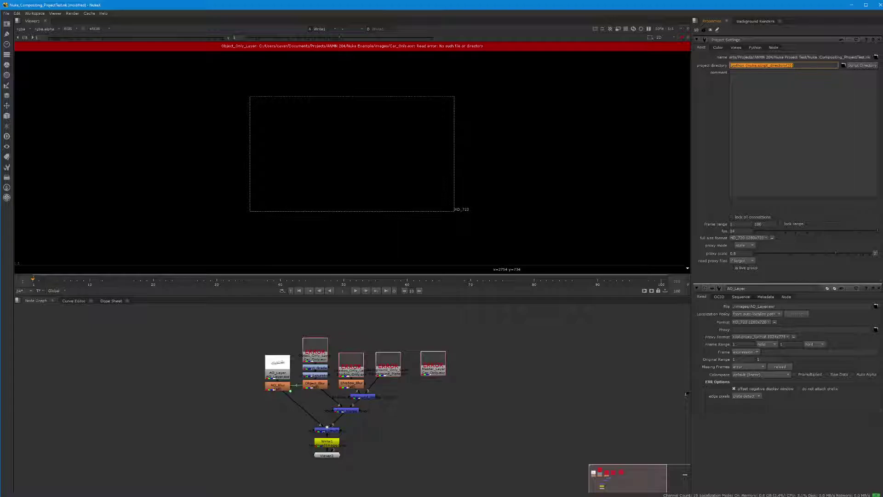
click(801, 67)
drag(747, 65, 767, 66)
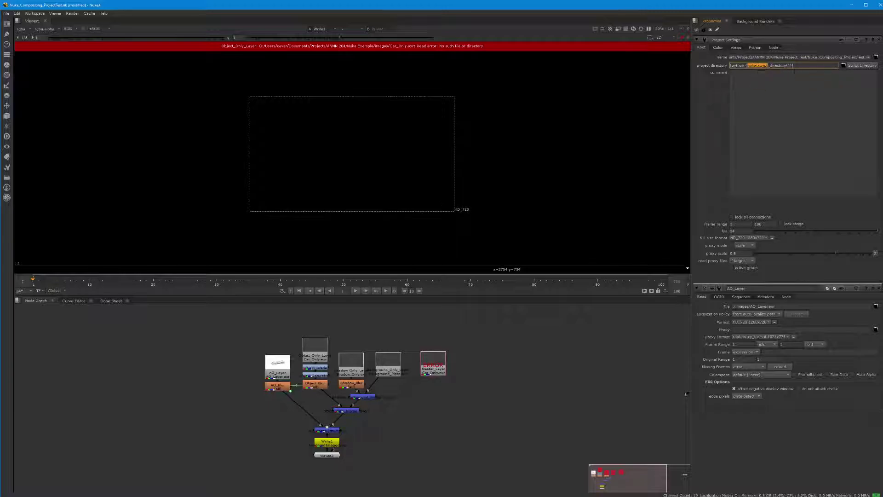
click(728, 67)
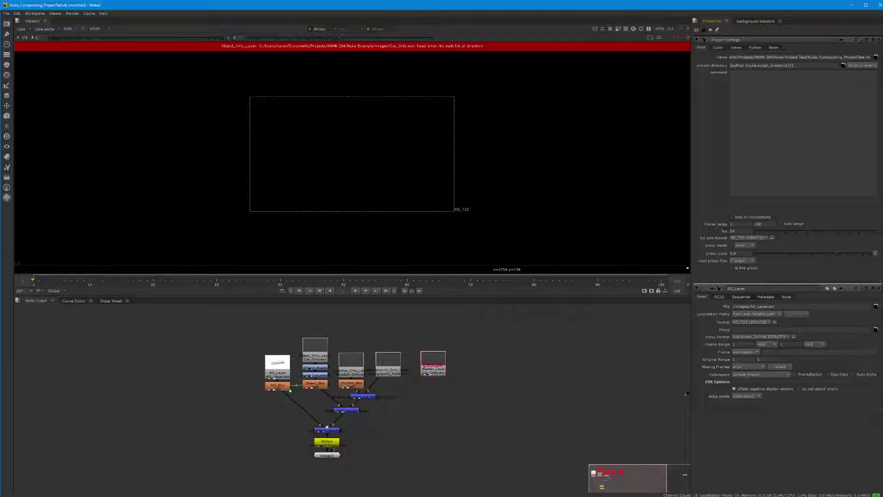
drag(748, 65, 767, 66)
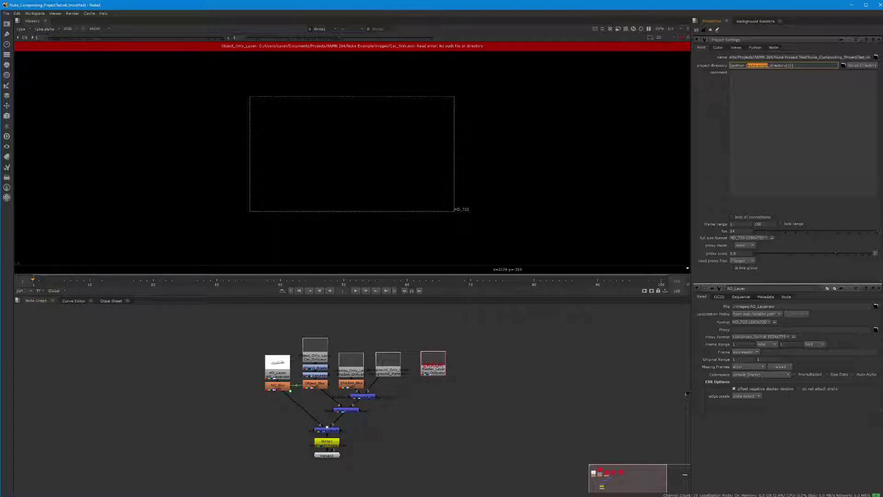
click(852, 5)
Step: Look over Nuke_Compositing_ProjectTest.nk and the Nuke_Example files in Nuke Project Test, then return to Nuke
key(alt+Tab)
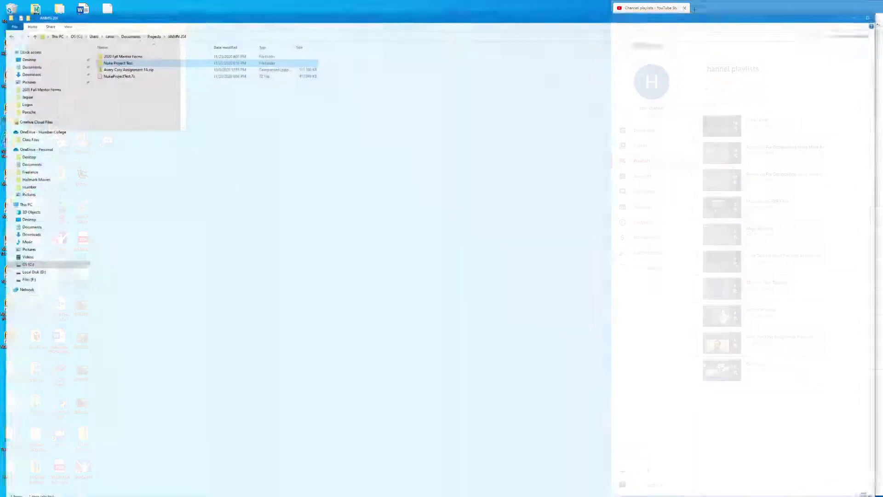
click(104, 52)
double_click(104, 52)
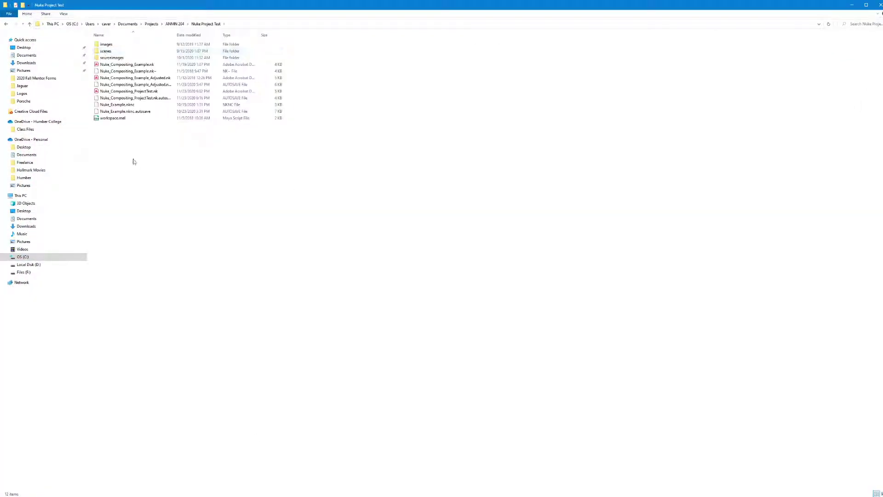
click(110, 106)
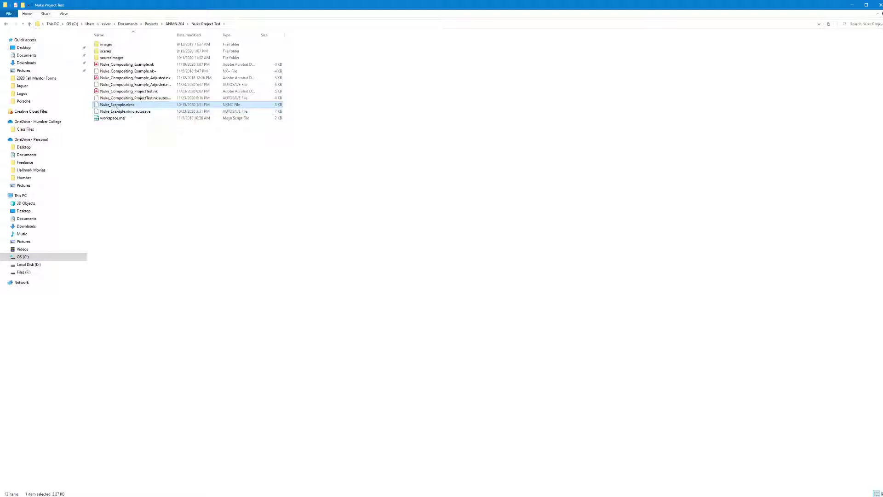
click(111, 111)
click(130, 93)
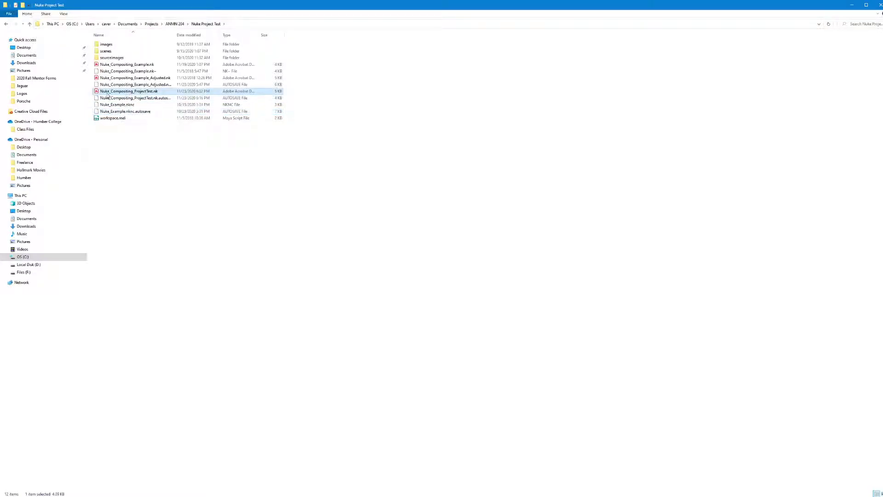
click(152, 104)
click(153, 92)
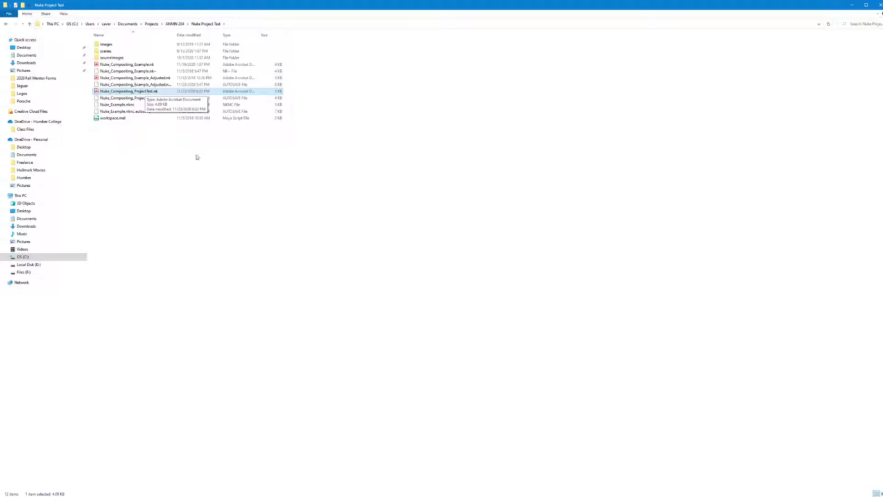
click(291, 491)
click(309, 490)
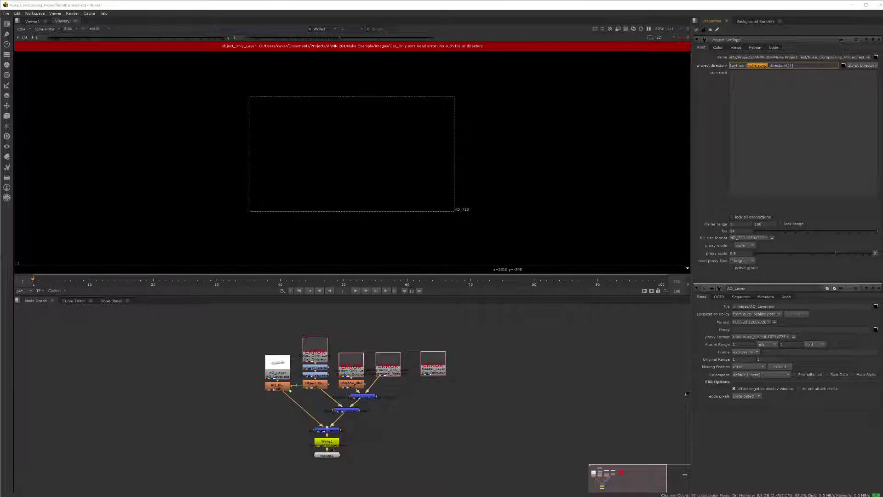
Step: Open the AO_Layer Read node's properties to show its images/AO_Layer.exr path
drag(808, 57, 727, 57)
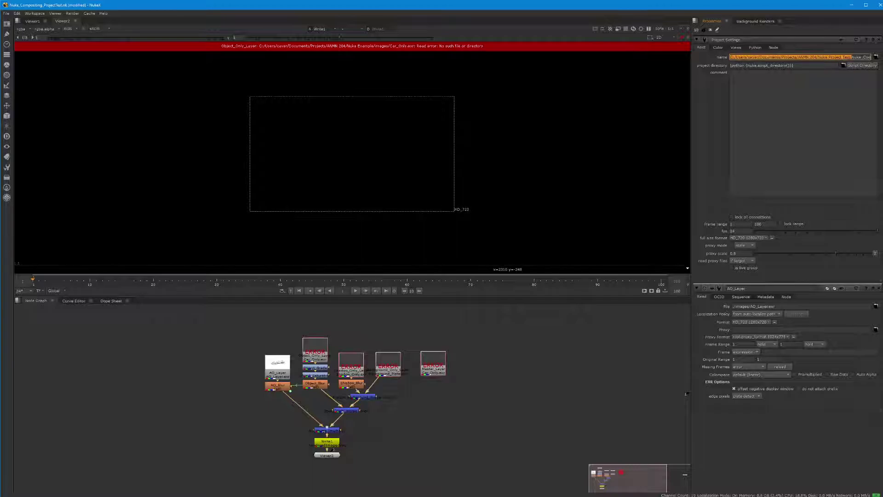
double_click(287, 363)
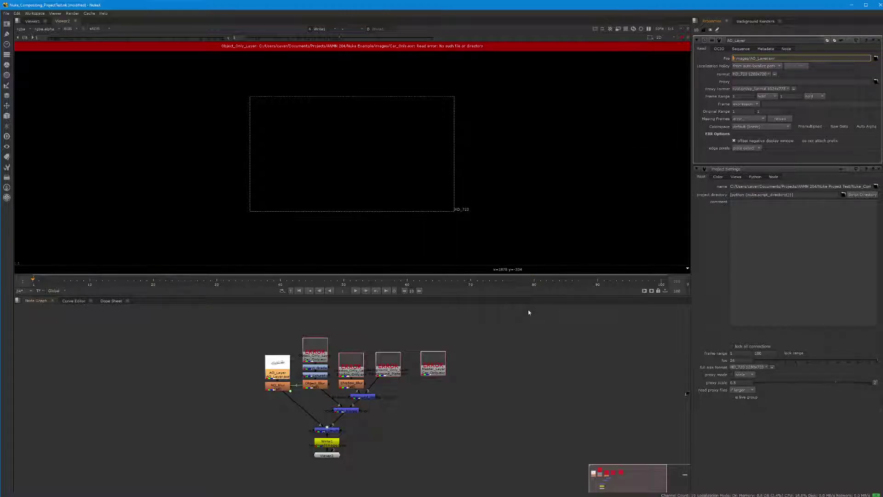
Step: Replace the Object_Only_Layer Read's absolute path prefix with '.' for a relative ./images path
click(362, 345)
double_click(311, 352)
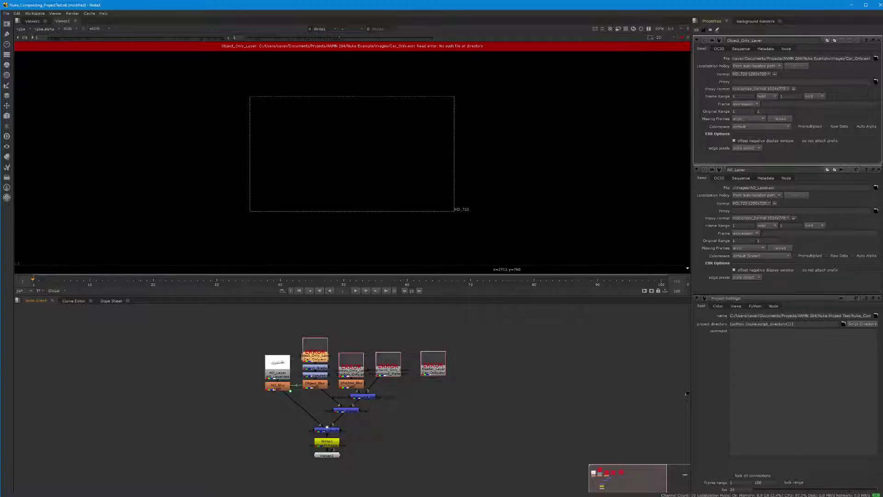
drag(848, 59, 713, 59)
text(.)
key(Return)
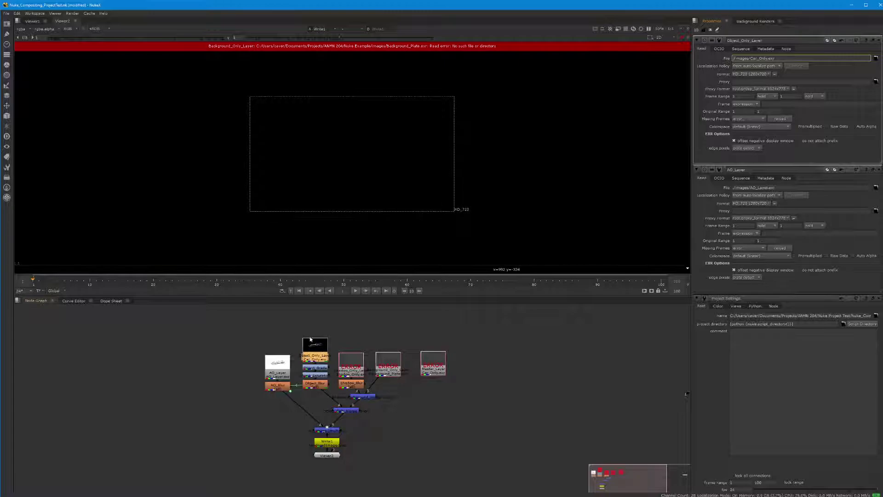
scroll(317, 351, up, 5)
scroll(324, 325, down, 3)
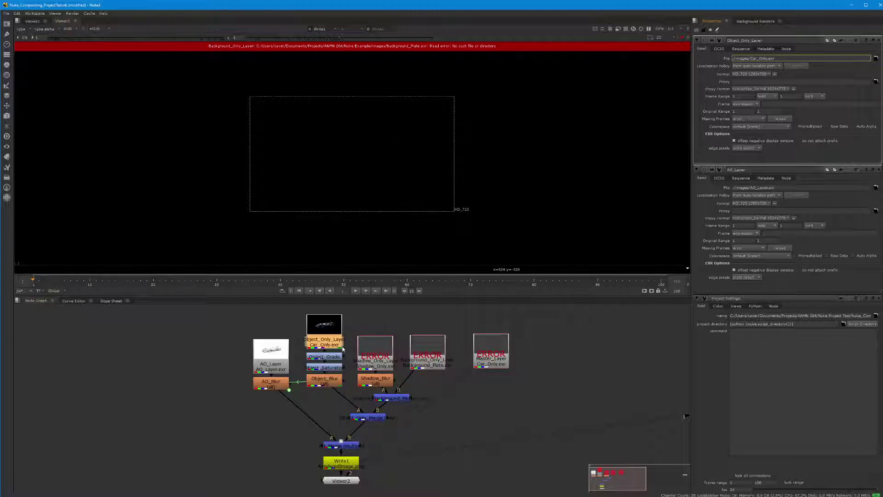
Step: Make the Shadow_Only_Layer and Background_Only_Layer Reads use relative ./images paths
double_click(373, 352)
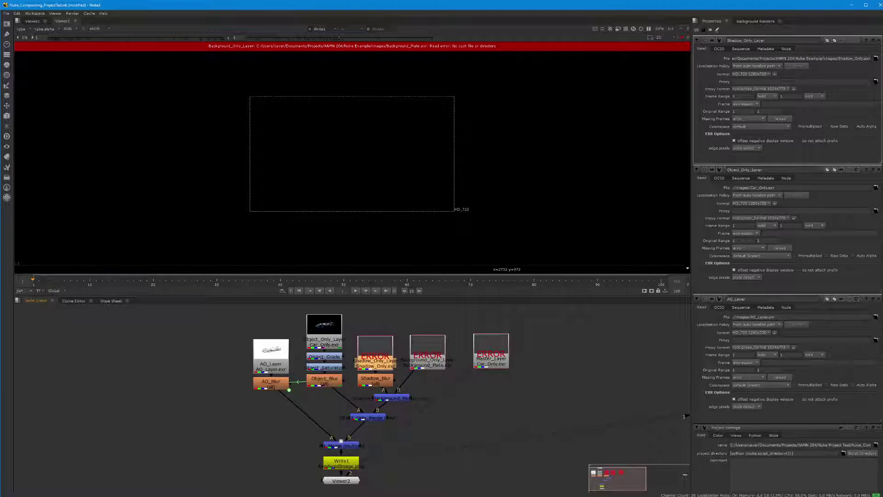
click(823, 58)
key(shift+Home)
text(.)
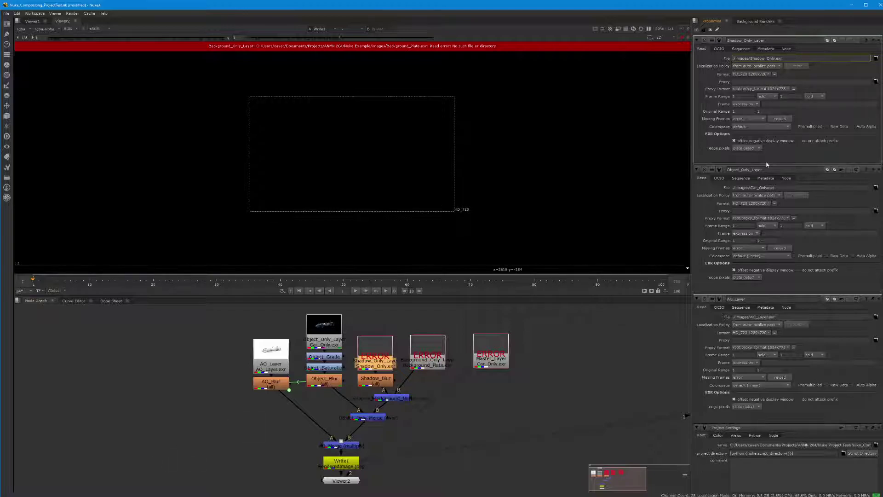
double_click(416, 351)
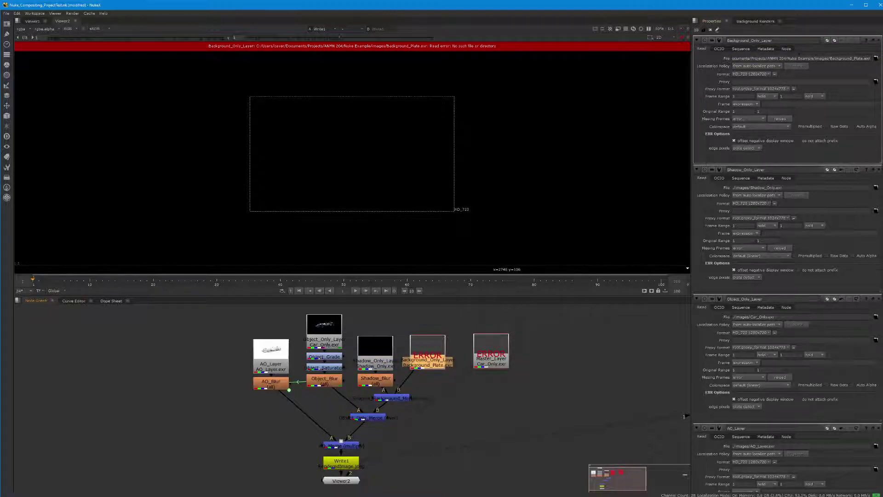
drag(732, 59, 847, 58)
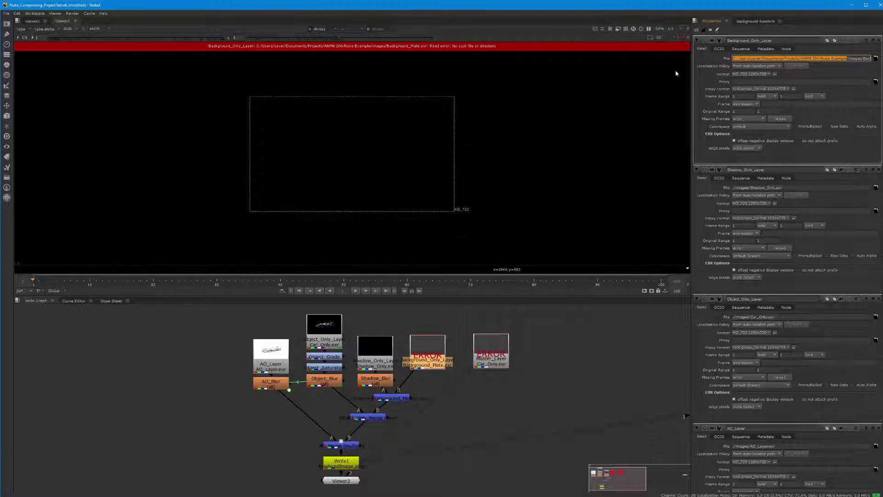
text(./images/Background_Plate.exr)
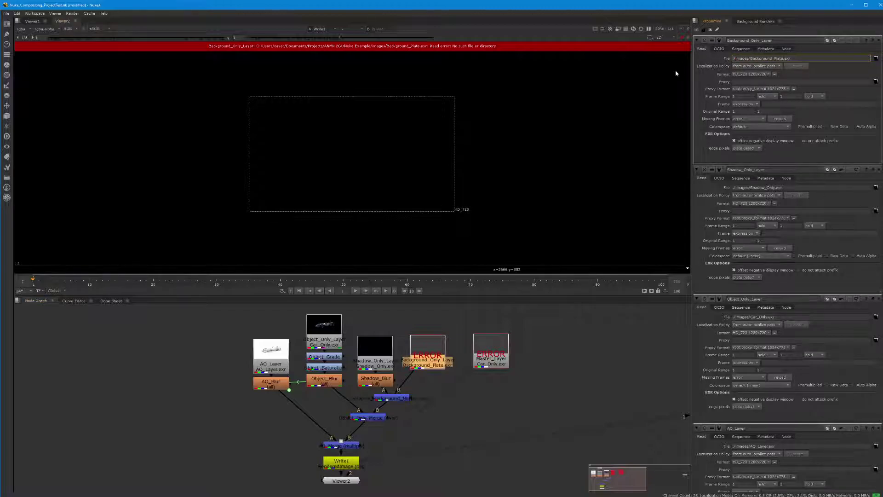
key(Return)
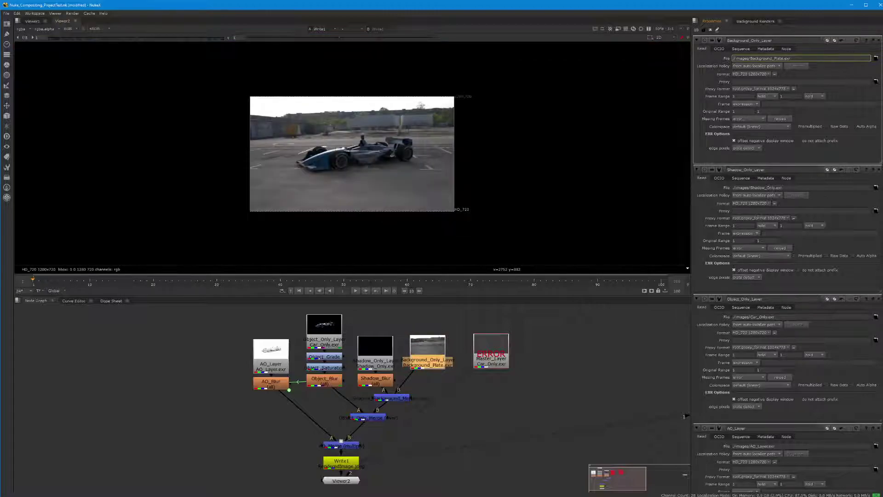
Step: Replace Master_Layer's absolute folder prefix with '.' so it loads ./images/Car_Only.exr
drag(732, 58, 748, 59)
click(590, 409)
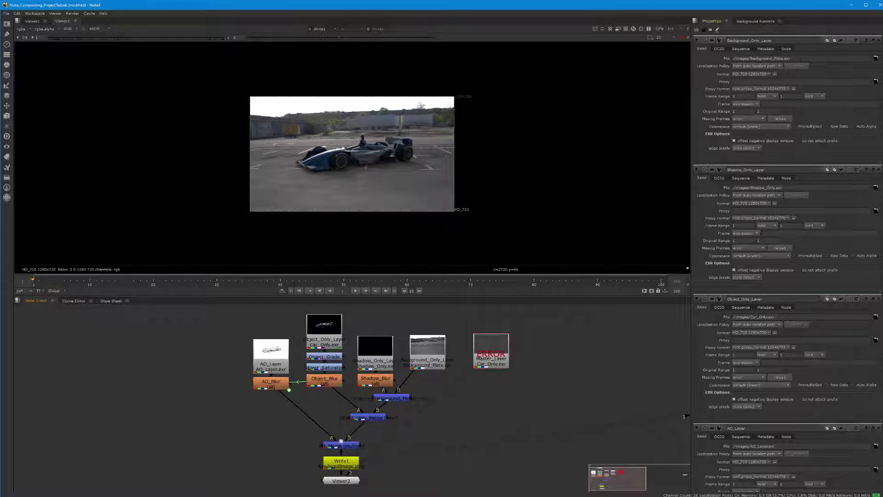
double_click(501, 354)
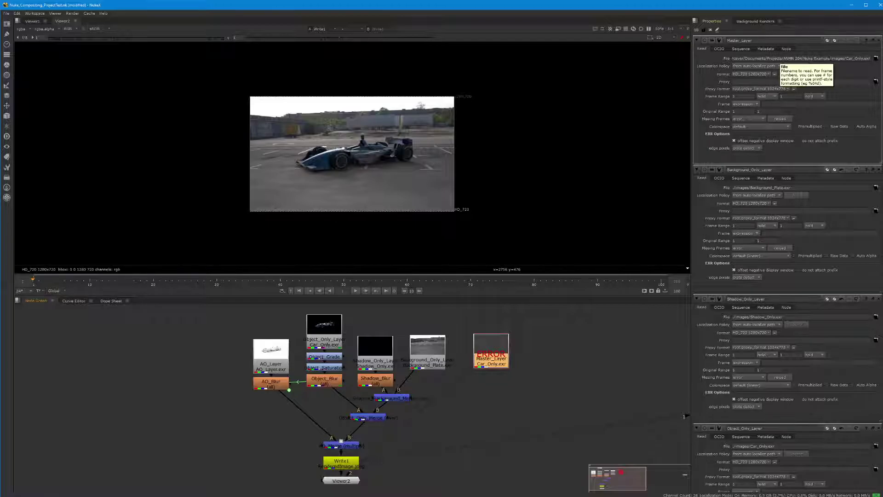
drag(830, 59, 729, 59)
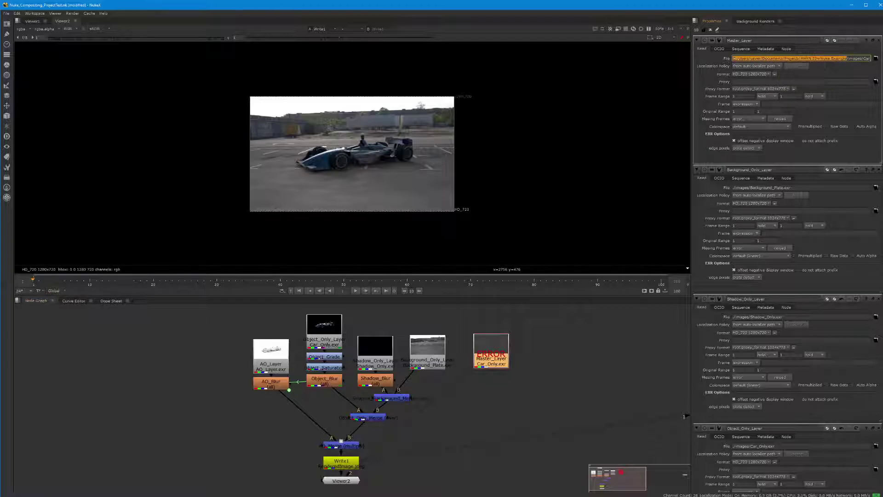
text(./images/Car_Only.exr)
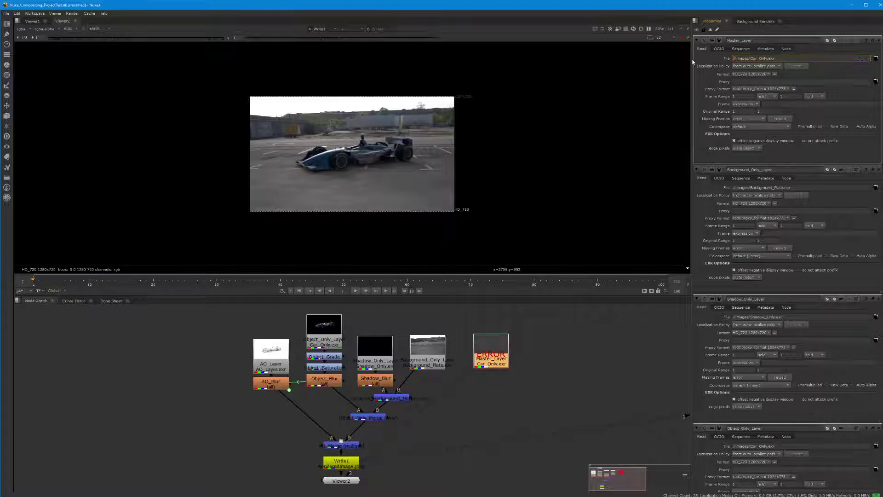
key(Return)
click(502, 382)
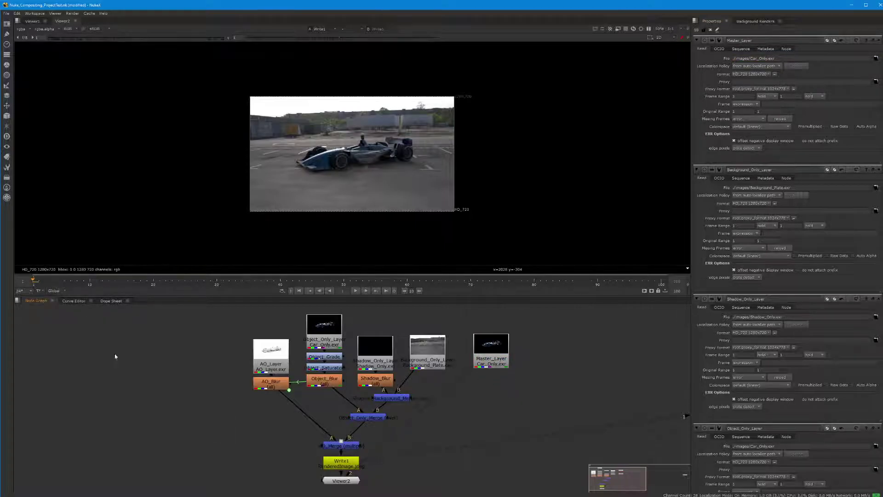
Step: Save the comp with File > Save Comp and bring up the Read File(s) browser
click(6, 13)
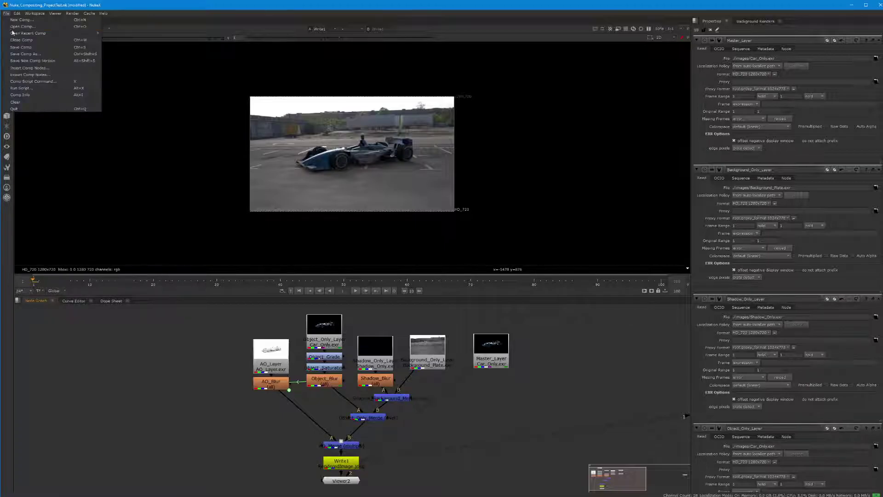
click(18, 47)
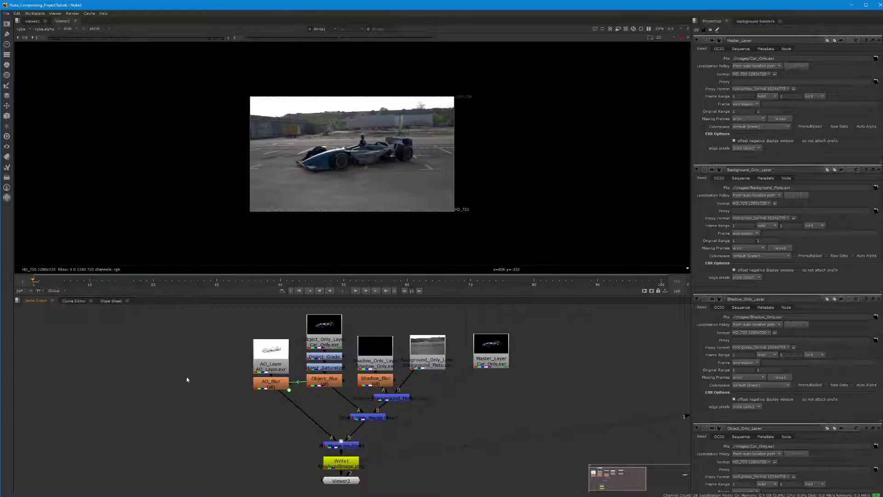
key(r)
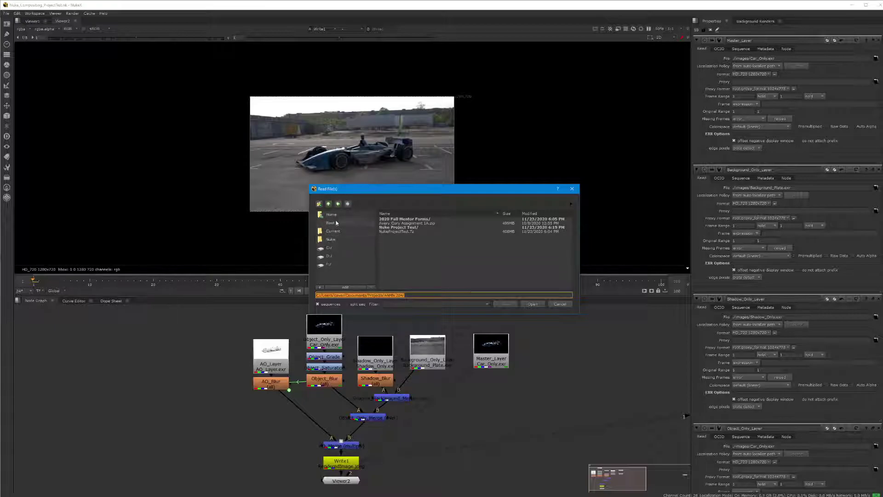
Step: Read in HDR_110_Tunnel_Ref.hdr from Documents > Projects > ANMN 204 > Nuke Project Test > images
click(328, 223)
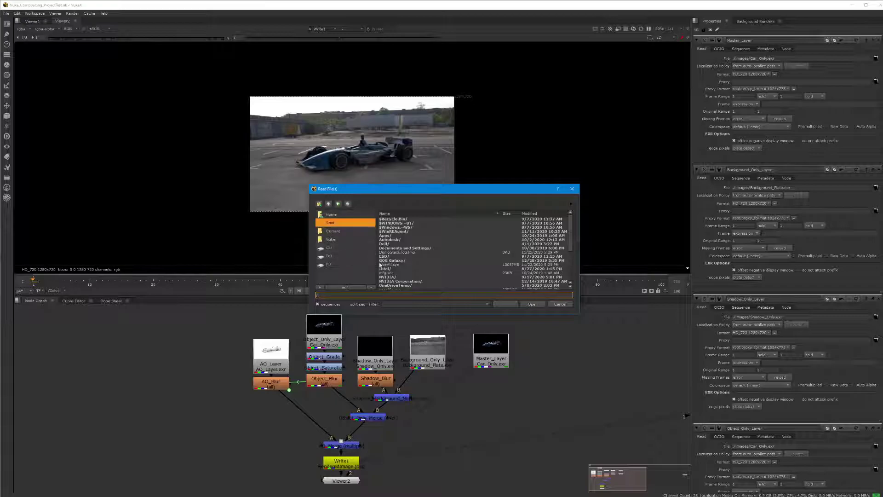
scroll(379, 263, down, 3)
double_click(387, 276)
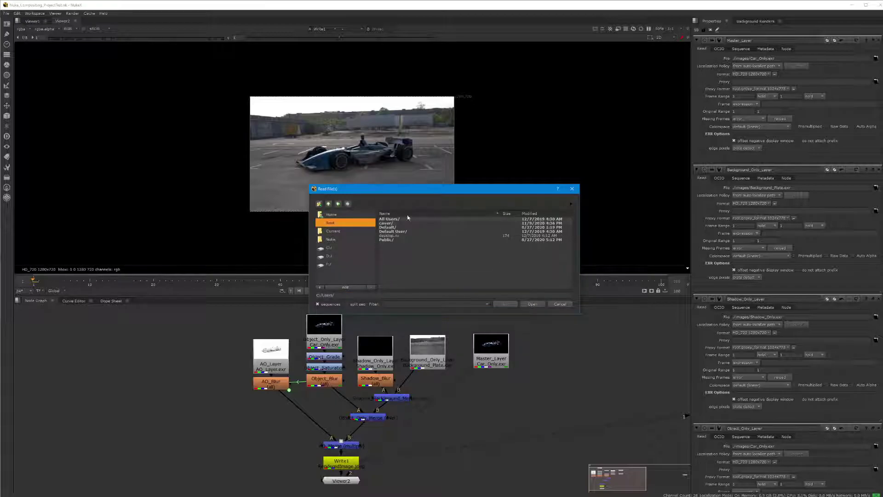
double_click(385, 223)
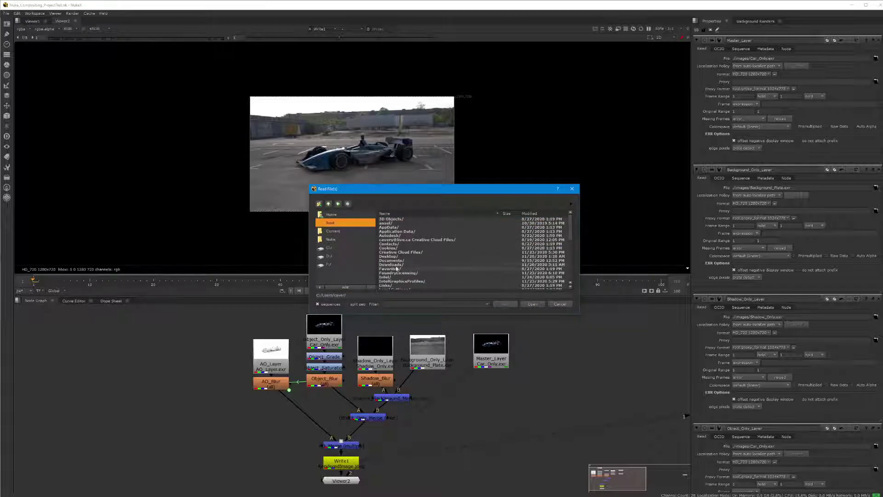
double_click(391, 261)
double_click(398, 227)
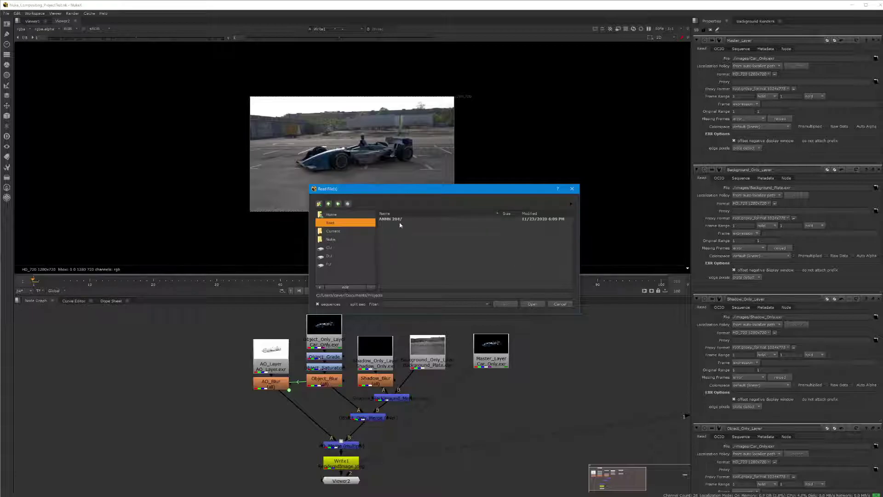
double_click(392, 220)
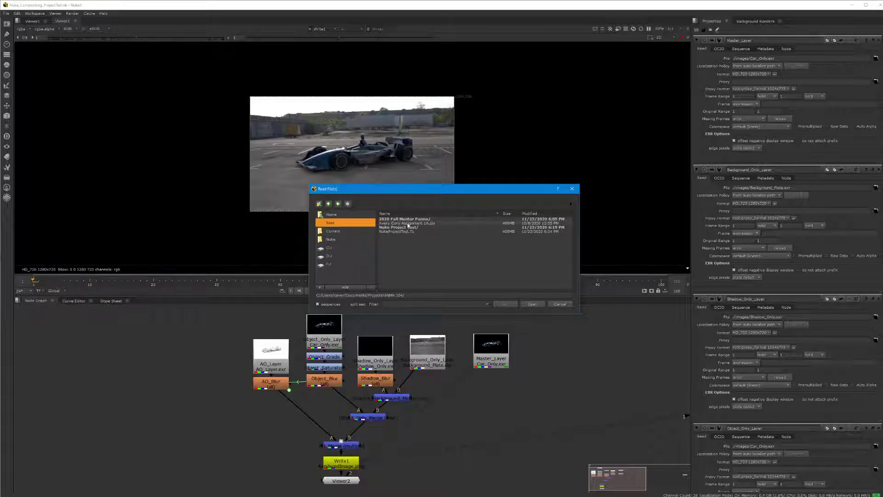
double_click(408, 229)
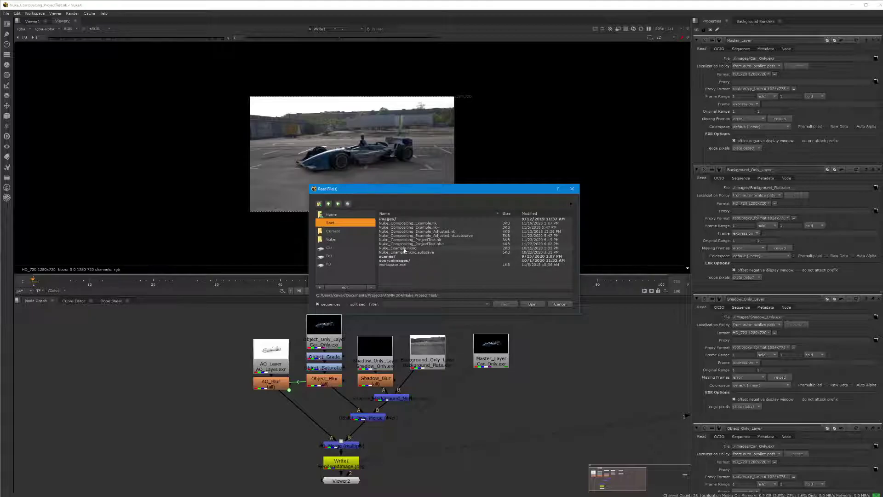
double_click(386, 220)
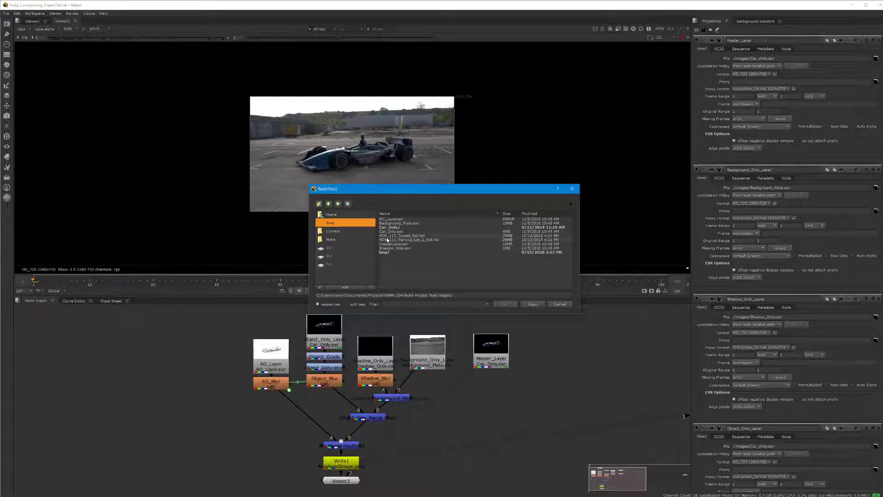
click(407, 236)
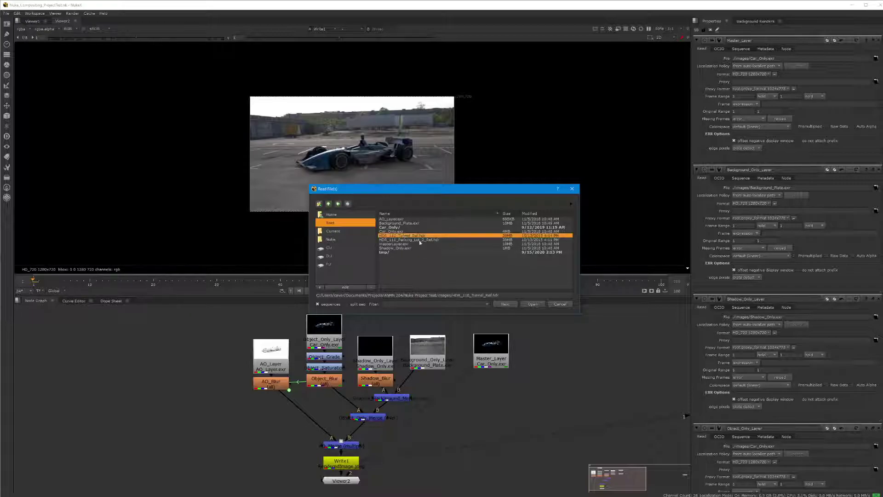
click(529, 304)
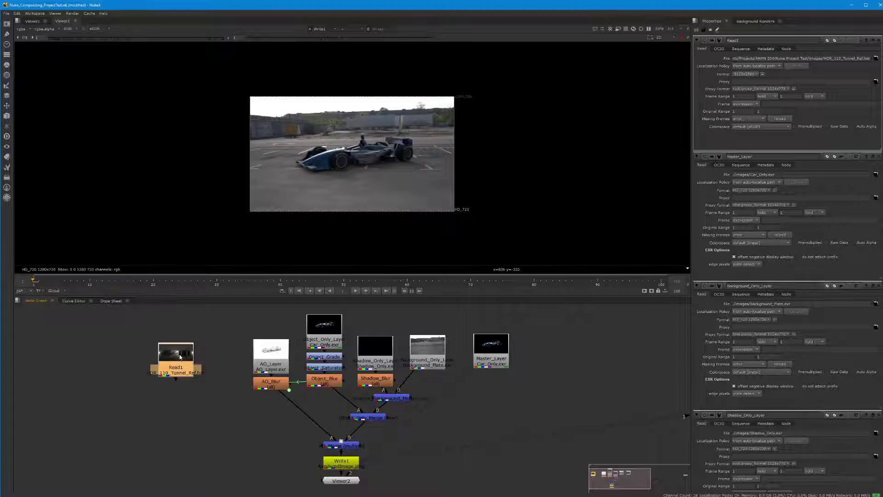
Step: Change Read1's file path to the relative ./images/HDR_110_Tunnel_Ref.hdr
drag(785, 59, 820, 58)
click(782, 58)
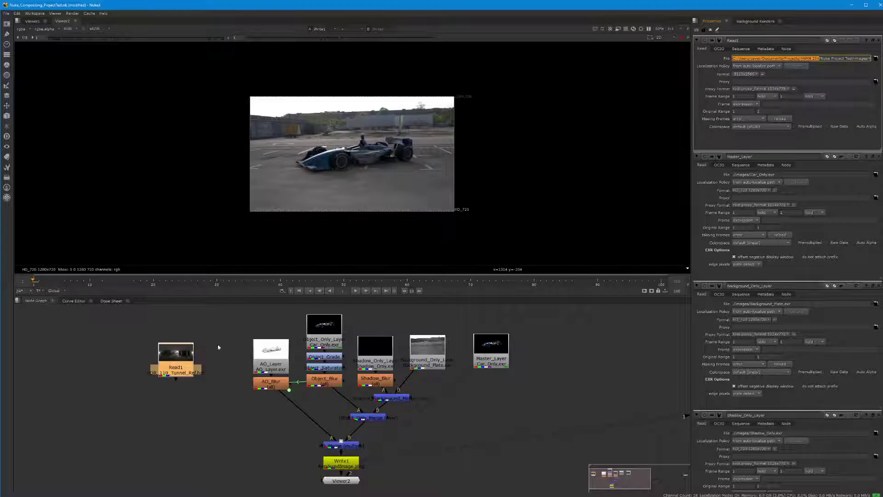
drag(821, 59, 853, 59)
text(./images/HDR_110_Tunnel_Ref.hdr)
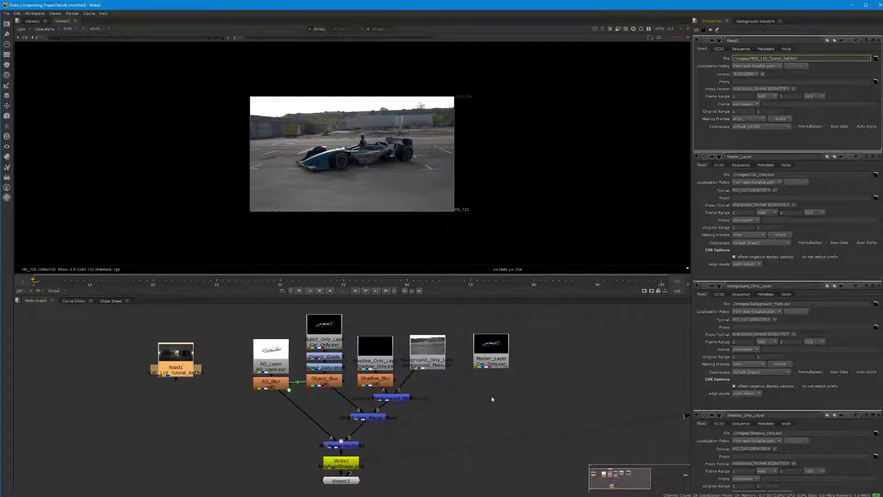
click(506, 395)
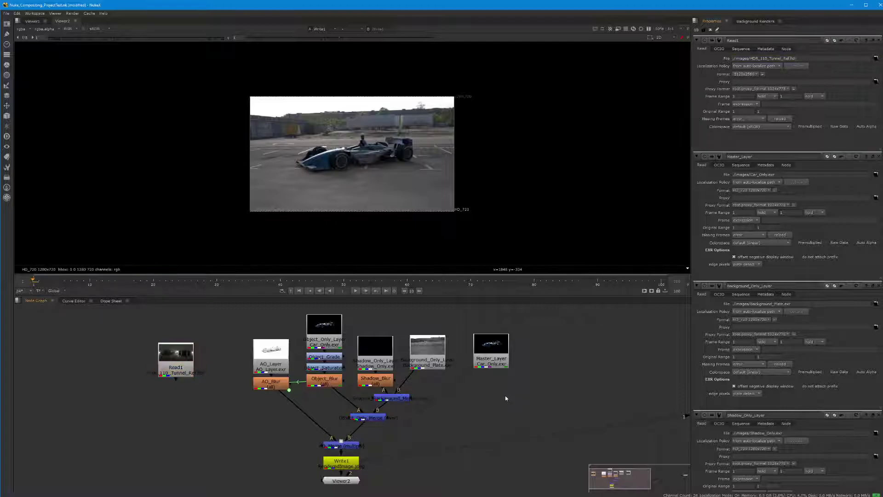
Step: Save the script, then delete the tunnel HDR Read1 node
key(ctrl+s)
drag(177, 361, 204, 358)
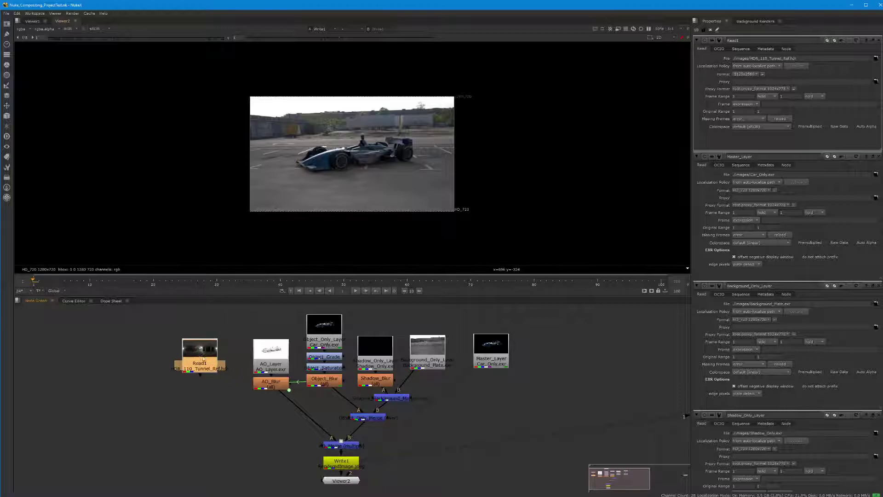
key(Delete)
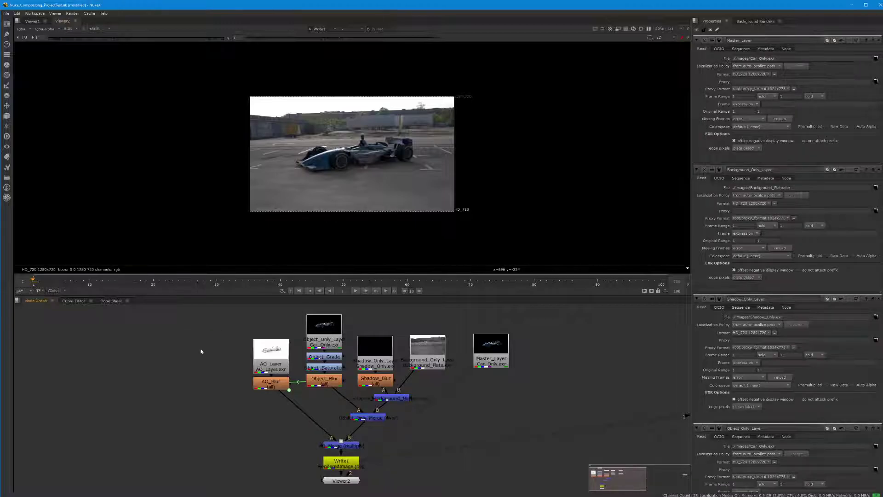
Step: Read in HDR_111_Parking_Lot_2_Ref.hdr as a new Read1 node
key(r)
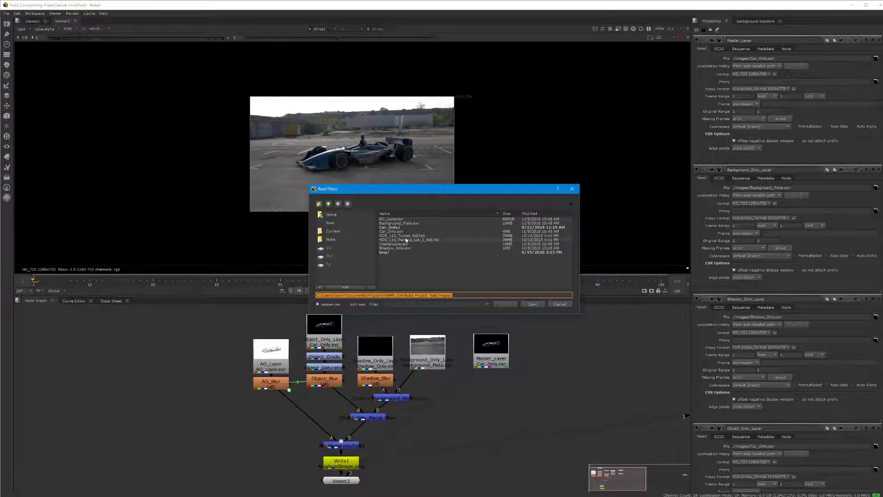
click(405, 239)
click(532, 305)
drag(221, 361, 208, 367)
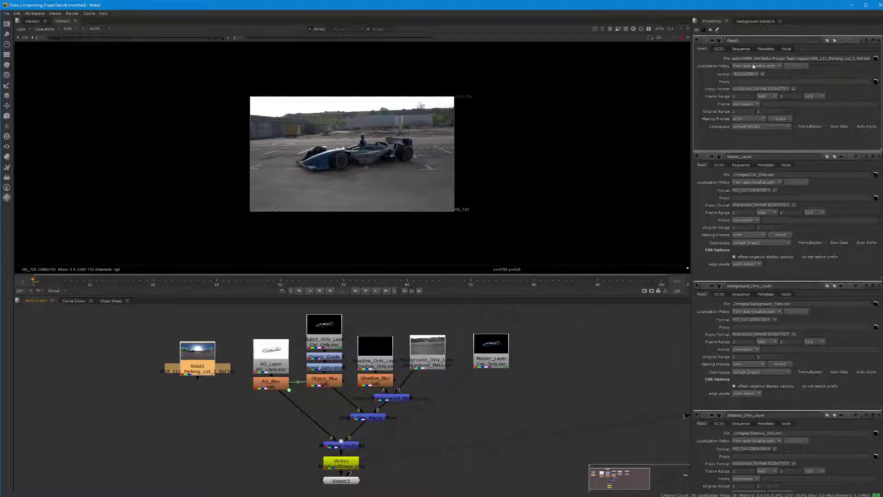
Step: Inspect Read1's absolute file path, then view AO_Layer's relative ./images path
drag(755, 59, 716, 60)
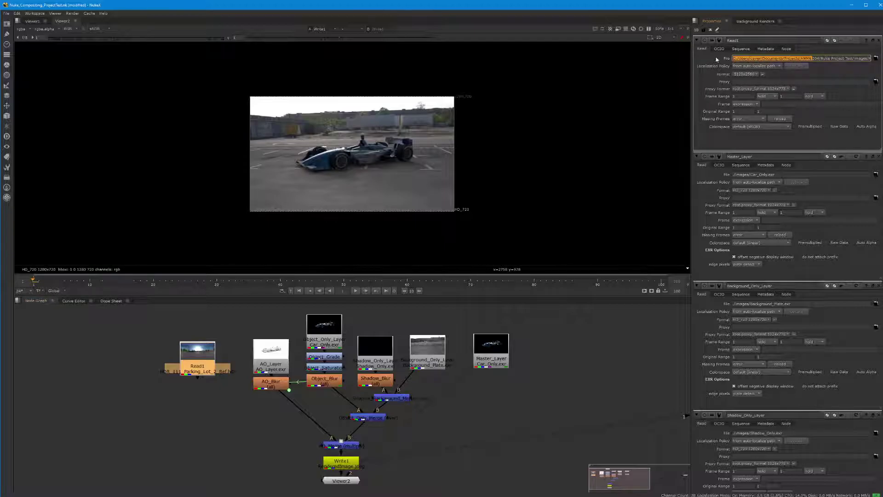
click(826, 60)
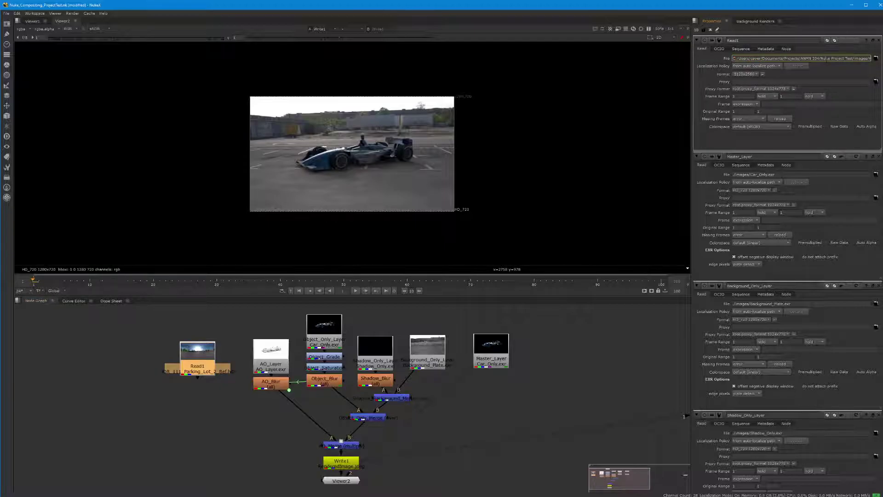
drag(820, 59, 851, 59)
click(178, 429)
double_click(269, 356)
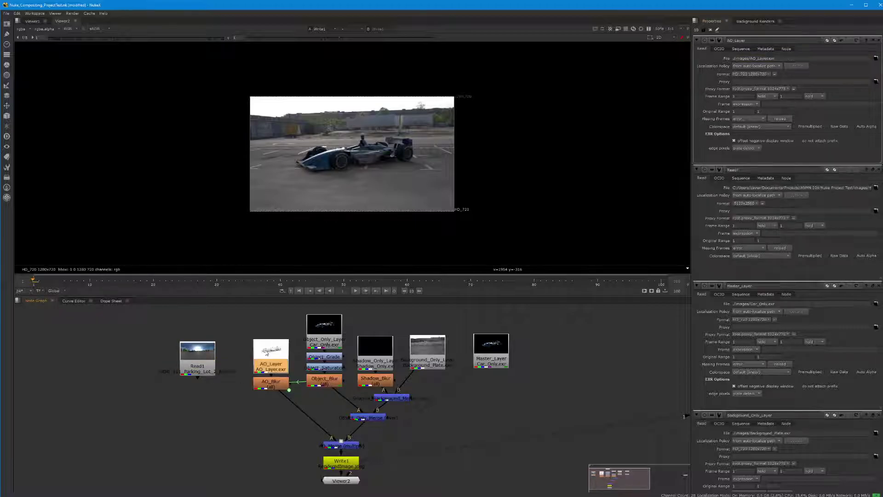
click(734, 59)
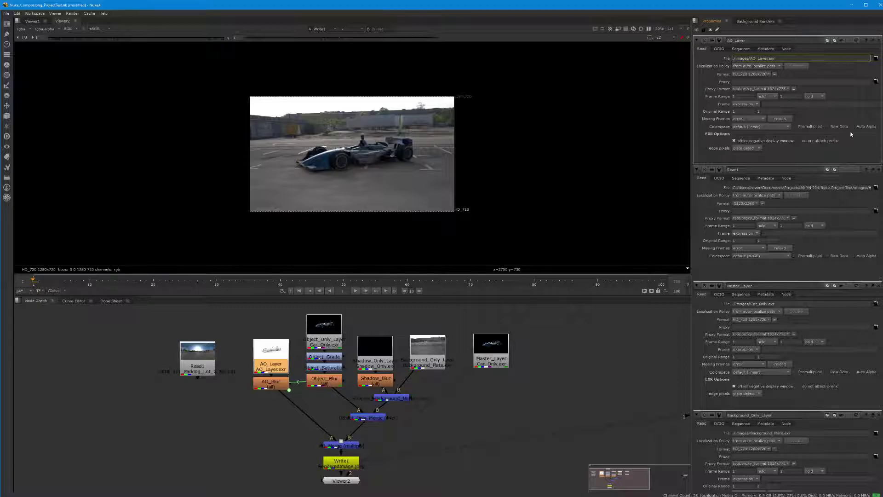
Step: Check the script's full path in project settings, then quit NukeX via File > Quit
scroll(778, 217, down, 10)
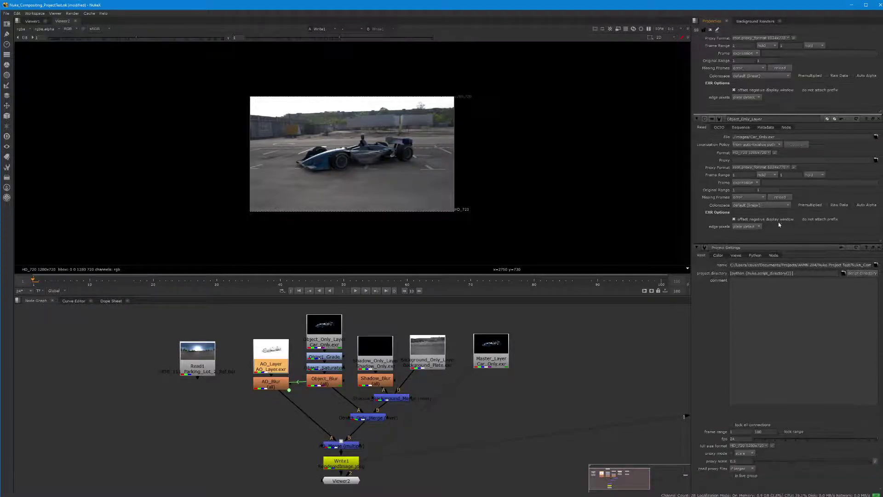
drag(730, 265, 874, 266)
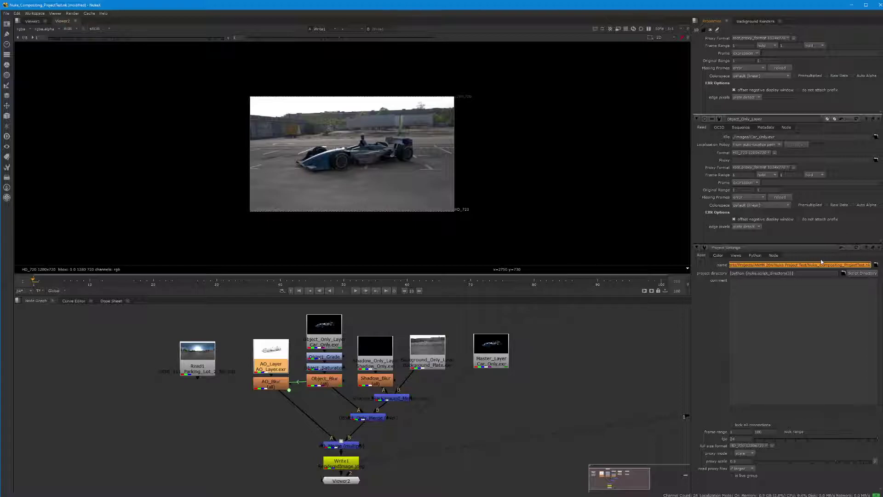
click(590, 323)
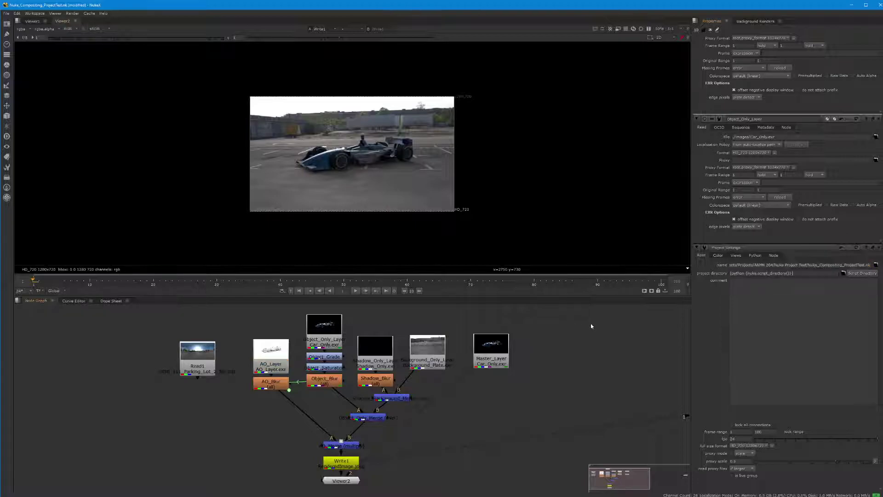
click(10, 13)
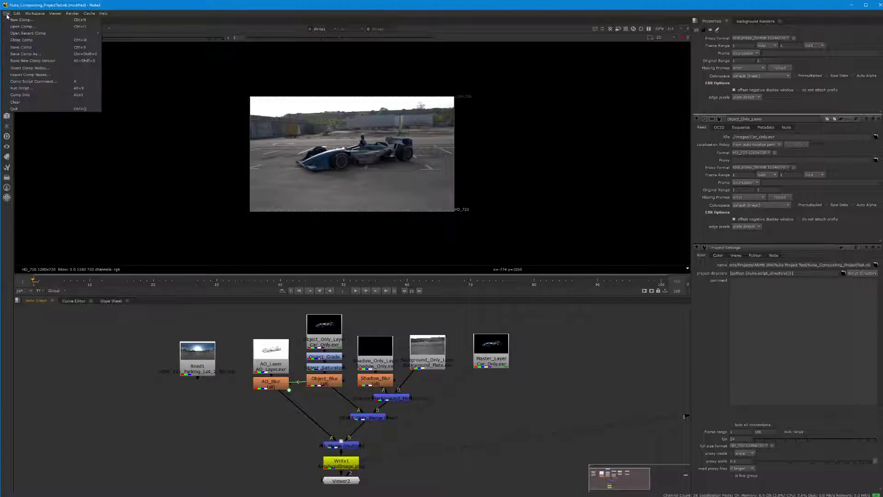
click(19, 50)
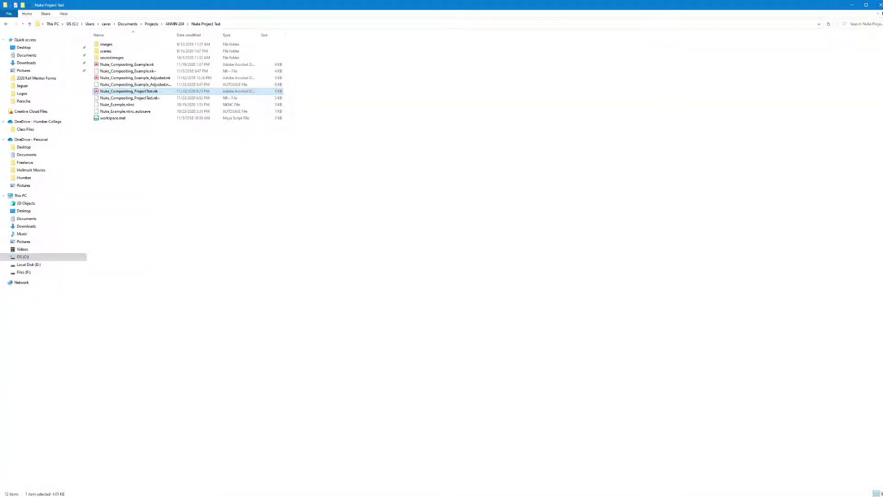
Step: Rename the Nuke Project Test folder in ANMN 204 to the student's name plus Assignment02
click(854, 5)
click(29, 24)
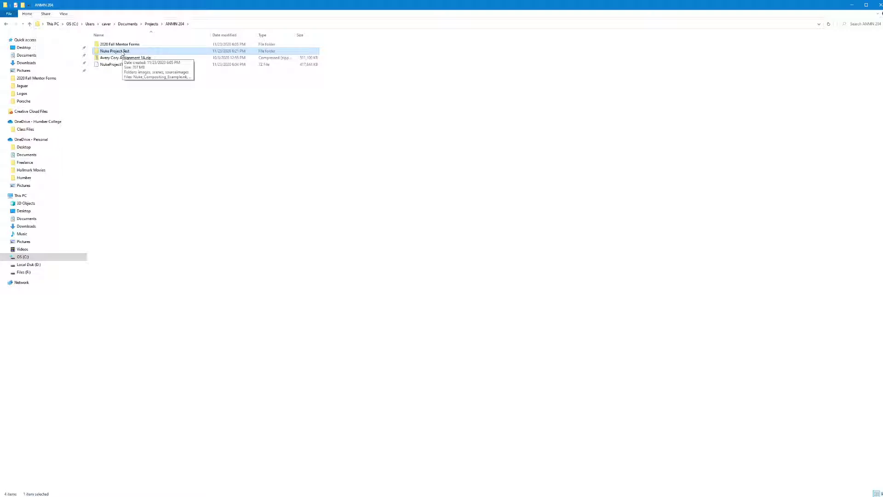
click(122, 52)
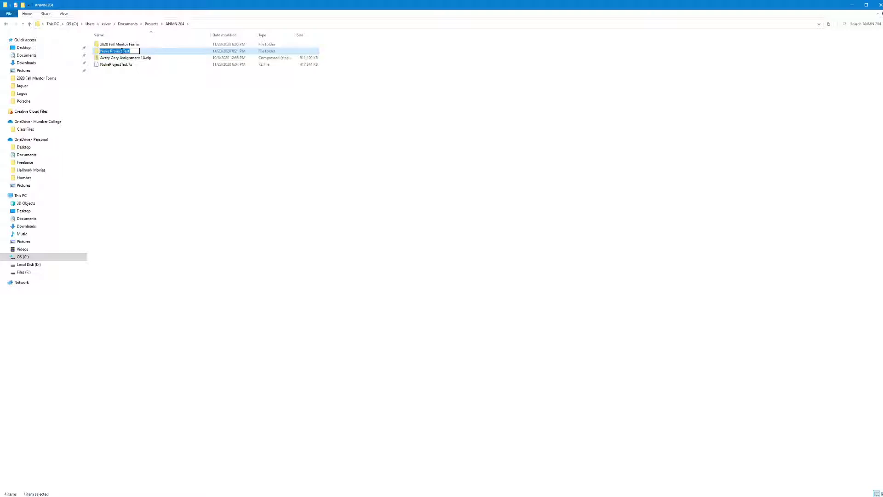
click(163, 100)
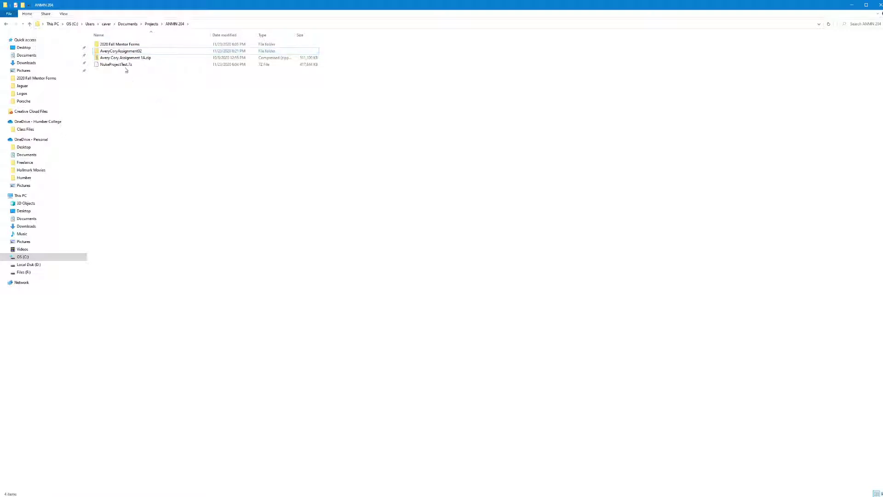
Step: Select the renamed folder, minimize File Explorer and relaunch NukeX from the desktop
click(113, 58)
click(109, 52)
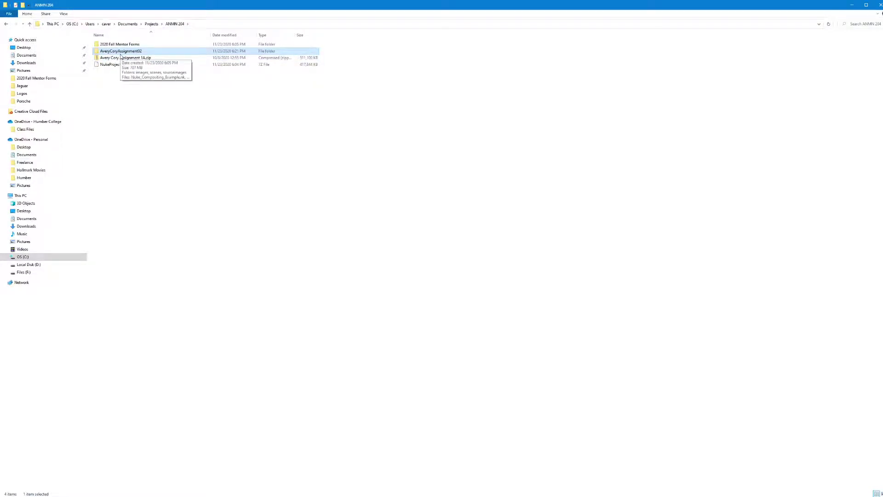
click(849, 5)
double_click(8, 333)
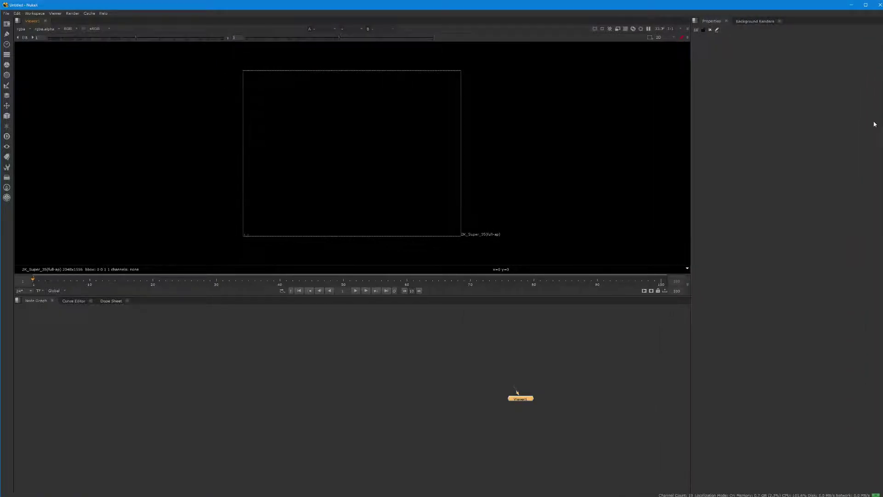
Step: Open Nuke_Compositing_ProjectTest.nk from the renamed assignment folder under Projects > ANMN 204
click(7, 14)
click(16, 26)
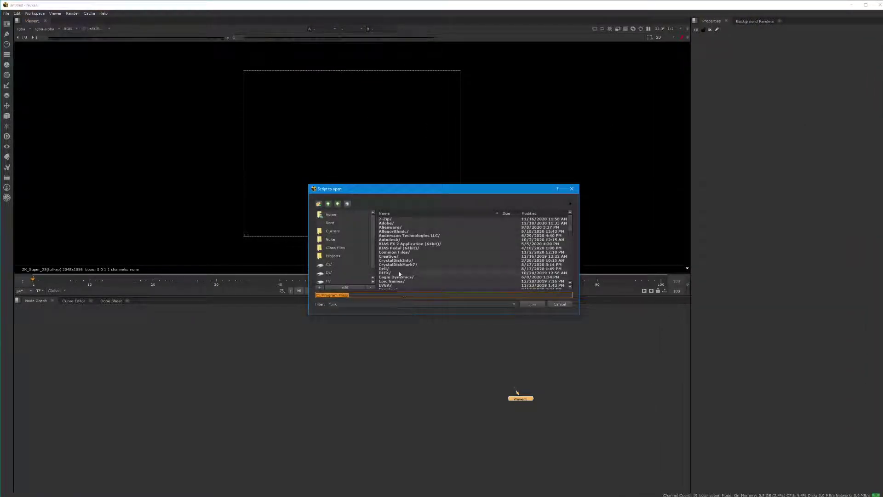
click(332, 256)
double_click(386, 220)
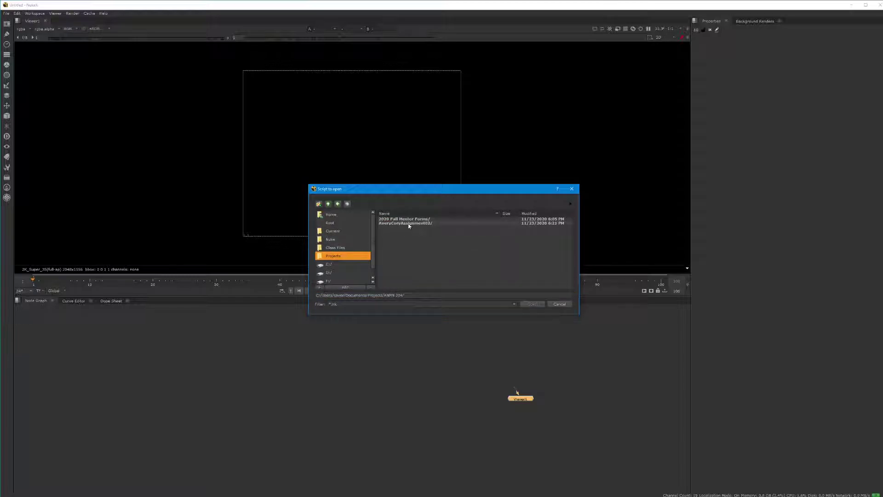
double_click(408, 223)
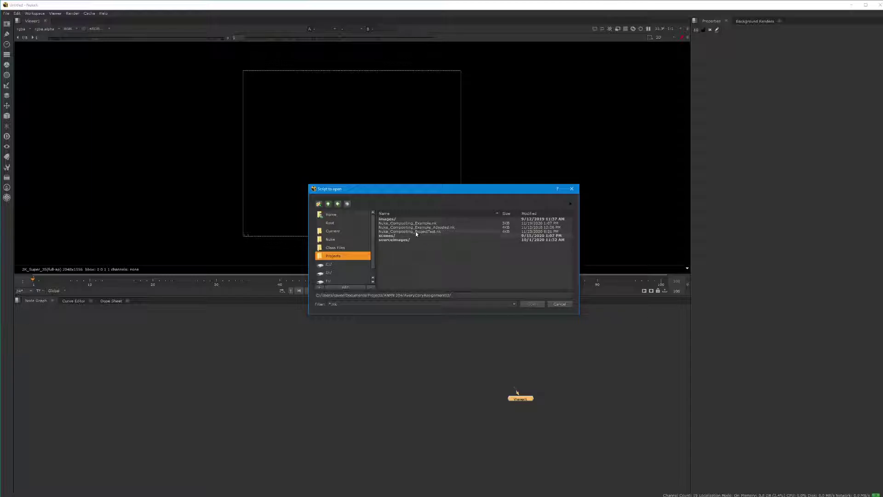
click(439, 233)
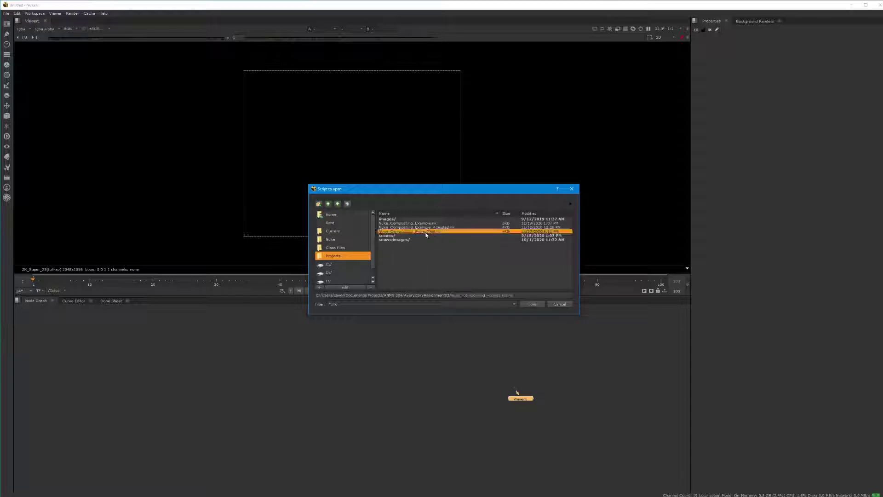
click(533, 304)
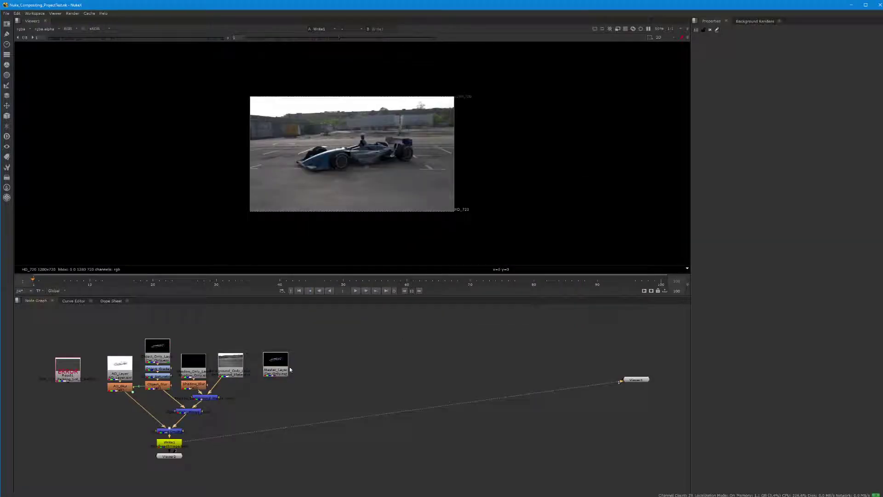
Step: Inspect the script path and project directory in Project Settings, then view AO_Layer's ./images file path
scroll(252, 405, up, 6)
scroll(315, 406, down, 4)
middle_drag(258, 407, 539, 362)
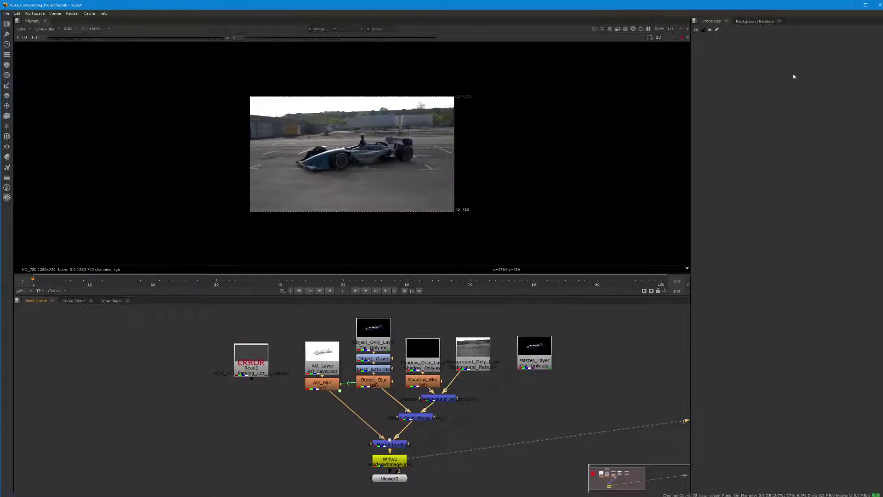
key(s)
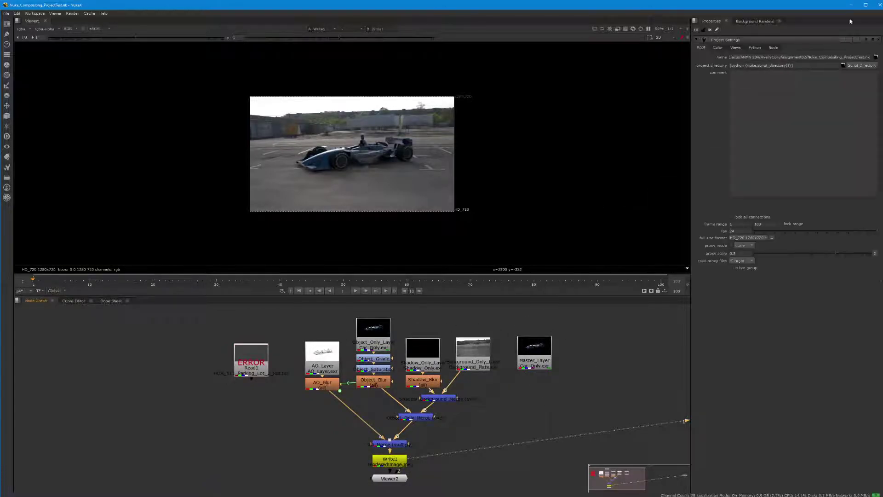
drag(743, 59, 808, 64)
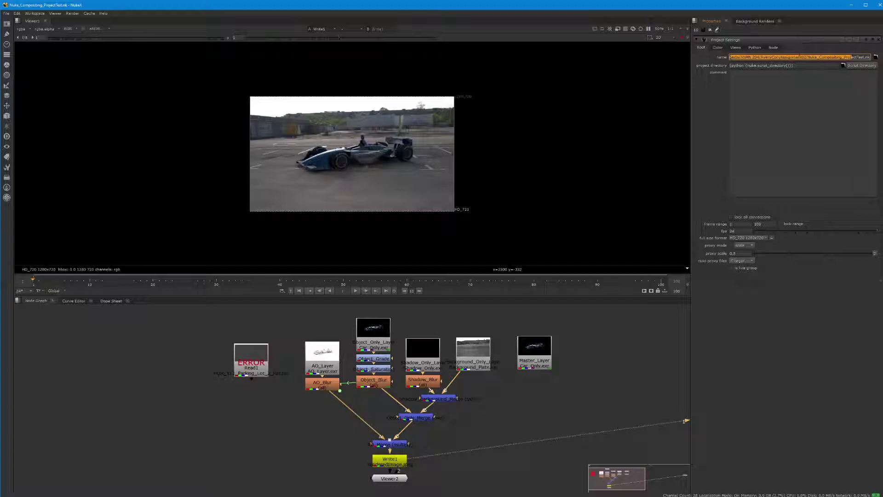
key(Tab)
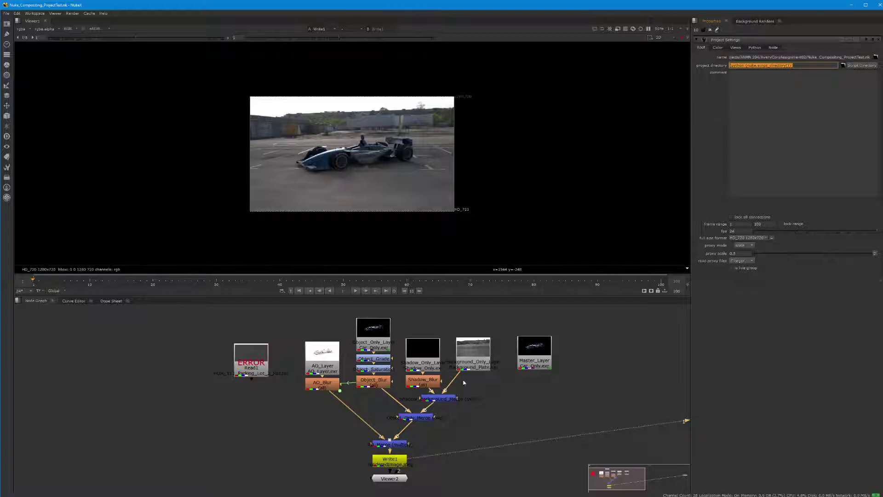
double_click(316, 352)
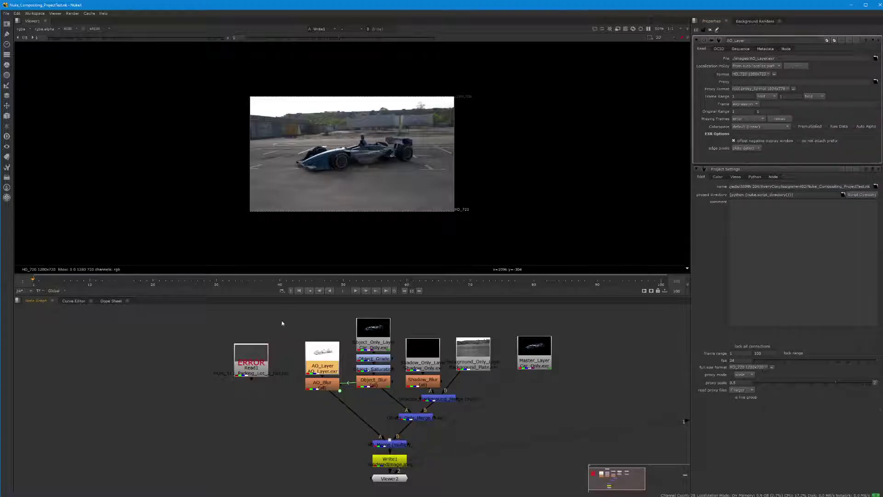
Step: Replace Read1's absolute folder prefix with '.' so it loads ./images/HDR_111_Parking_Lot_2_Ref.hdr
double_click(253, 355)
drag(763, 58, 708, 58)
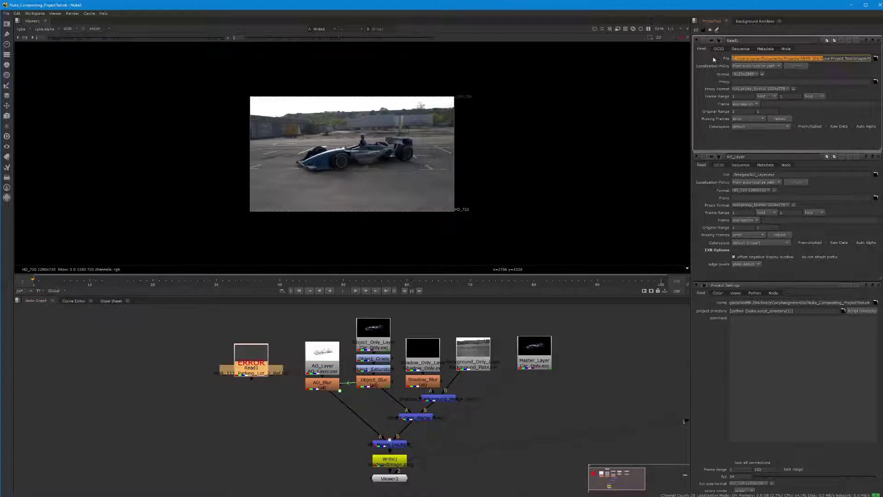
click(822, 59)
drag(825, 58, 852, 60)
click(849, 58)
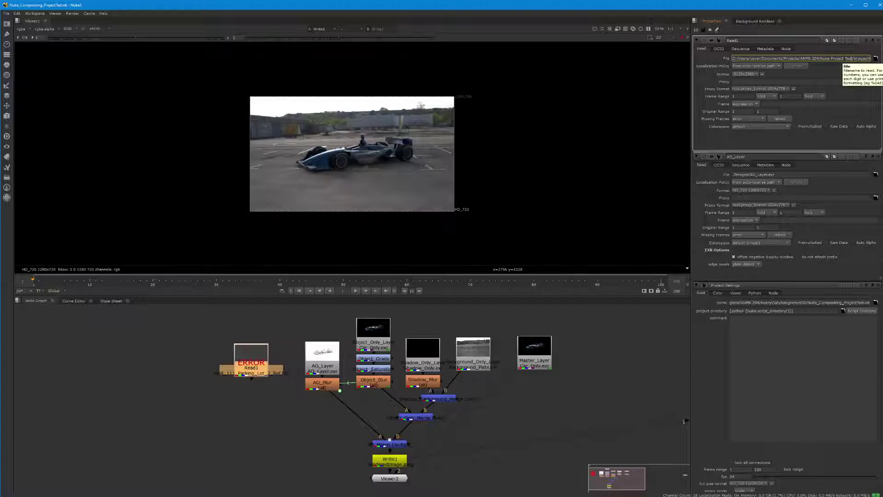
drag(853, 58, 732, 59)
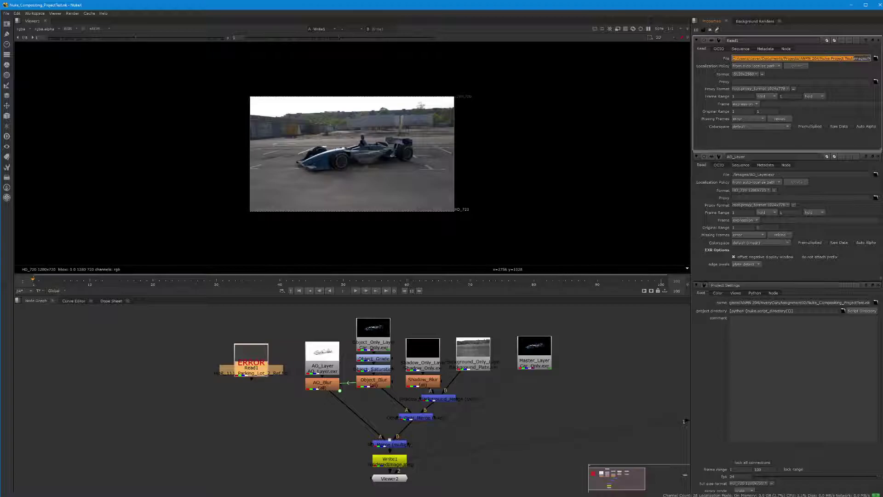
text(.)
key(Return)
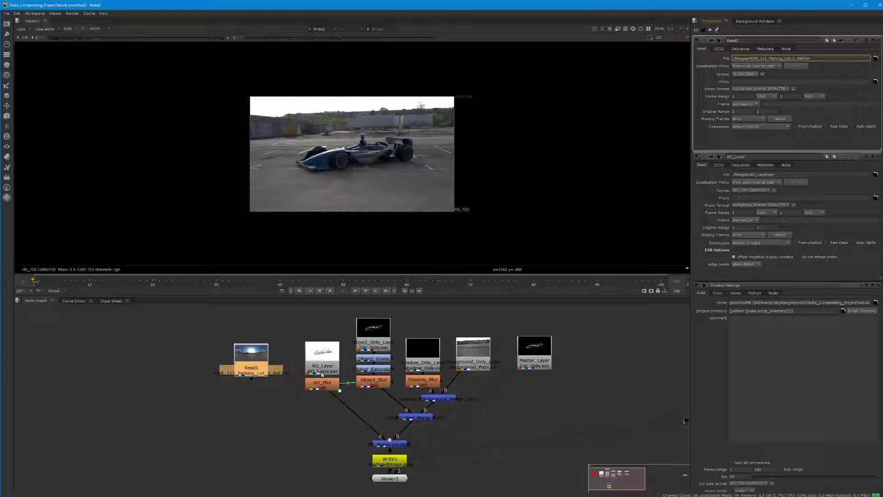
Step: Check the File paths of AO_Layer, Object_Only_Layer and Shadow_Only_Layer for ./images
click(329, 352)
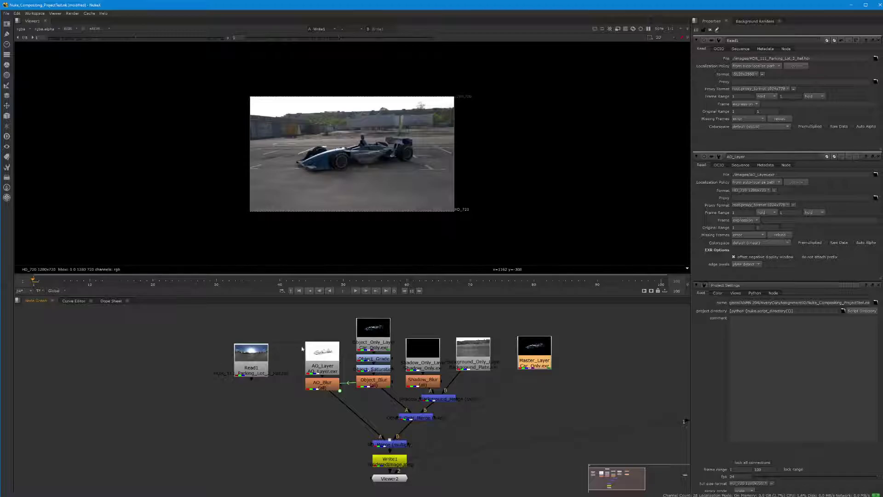
click(316, 349)
double_click(316, 350)
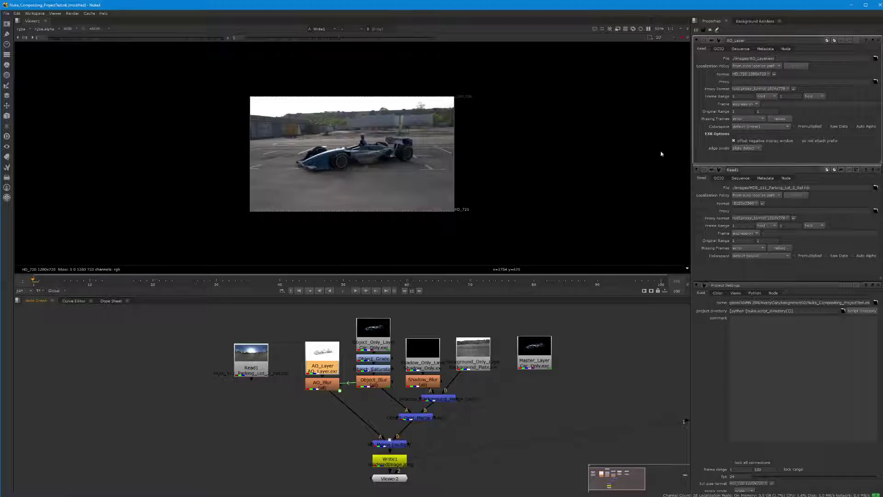
double_click(389, 326)
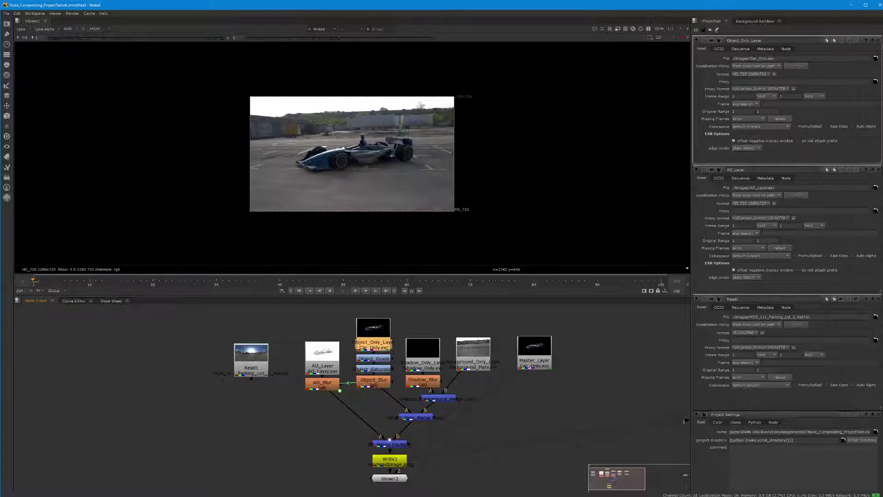
double_click(433, 346)
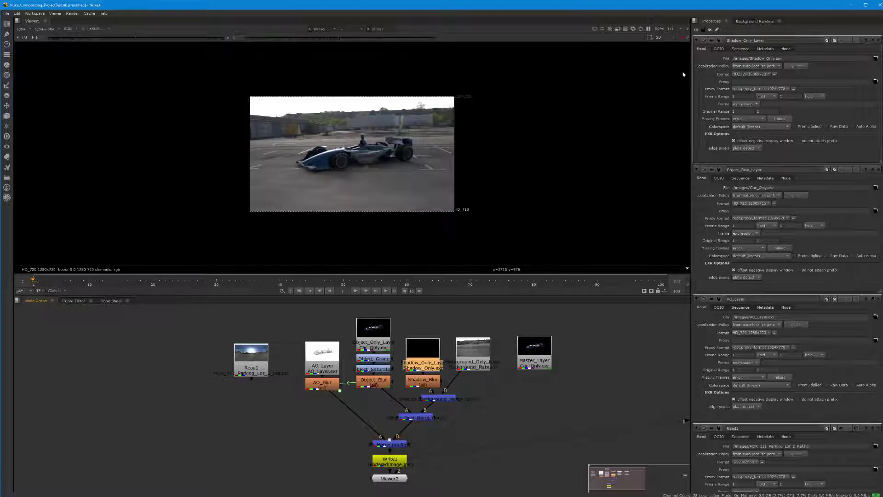
click(536, 382)
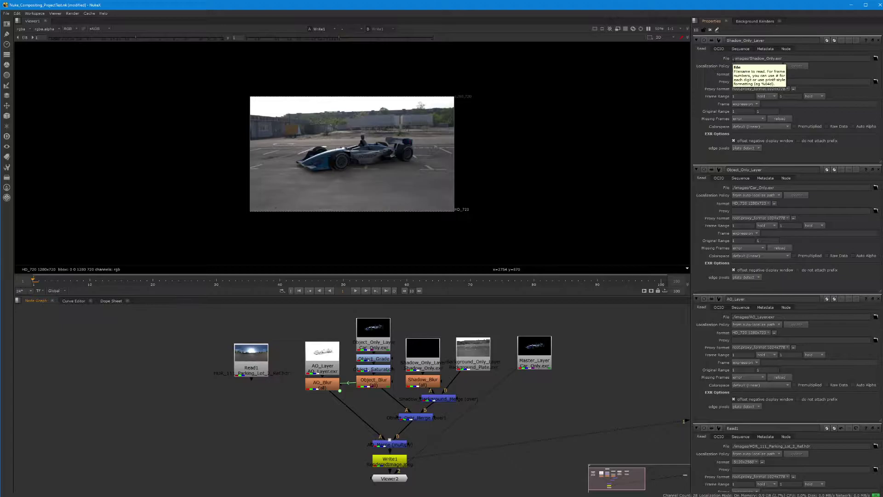
click(733, 59)
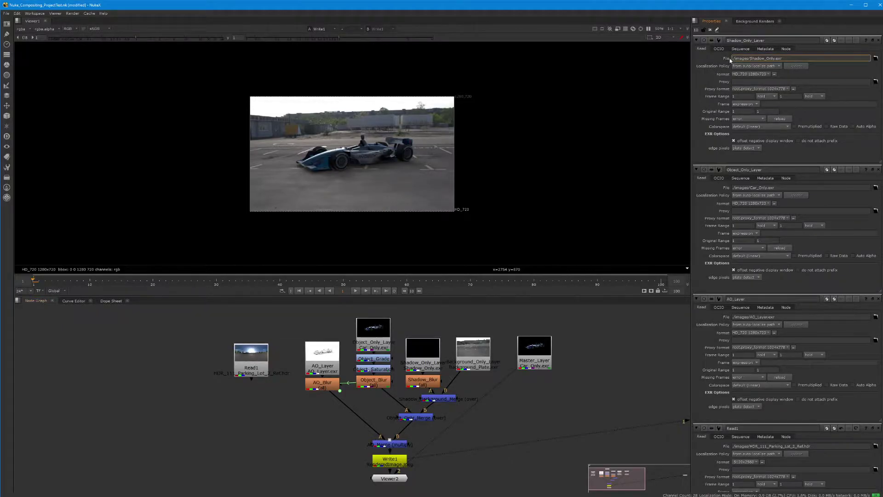